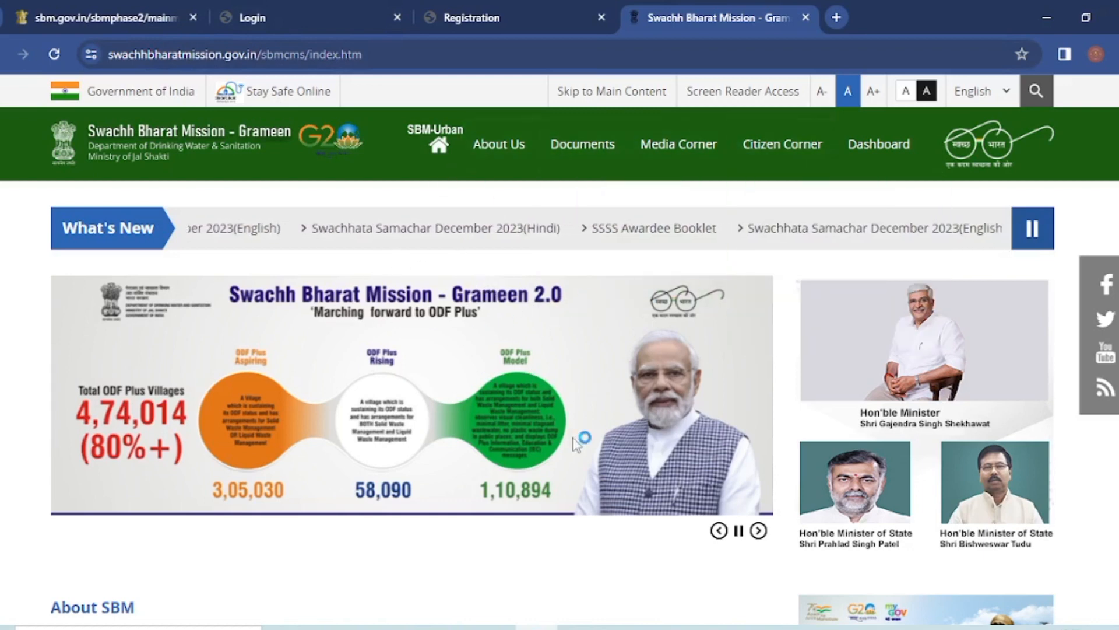
# - Open the Application Form for IHHL from Citizen Corner and go to the Citizen Registration form
pyautogui.moveTo(783, 150)
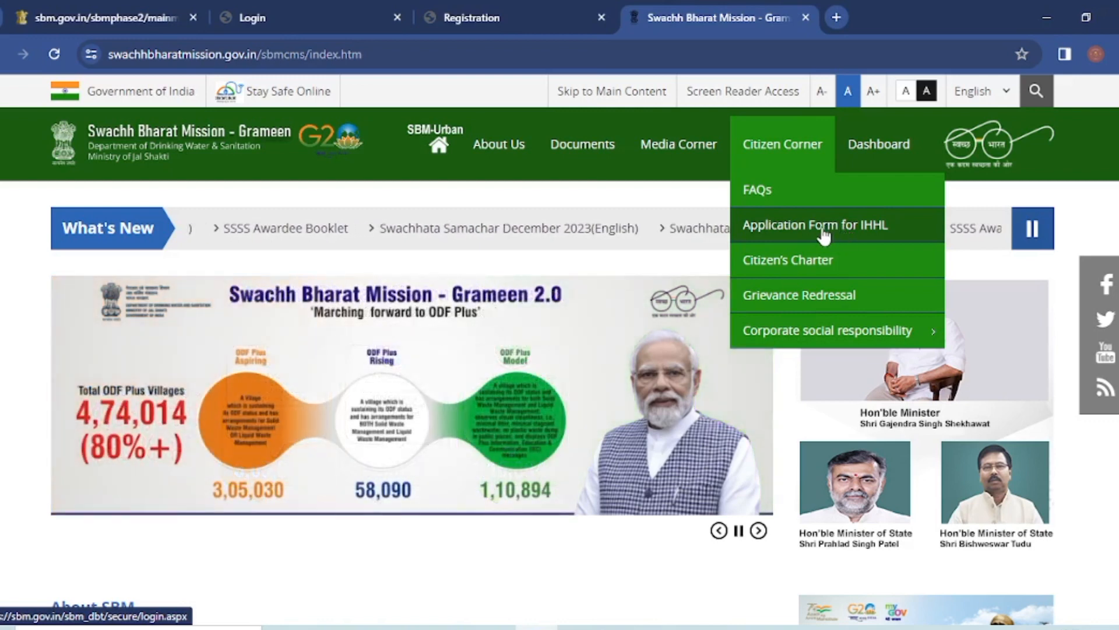
pyautogui.click(824, 236)
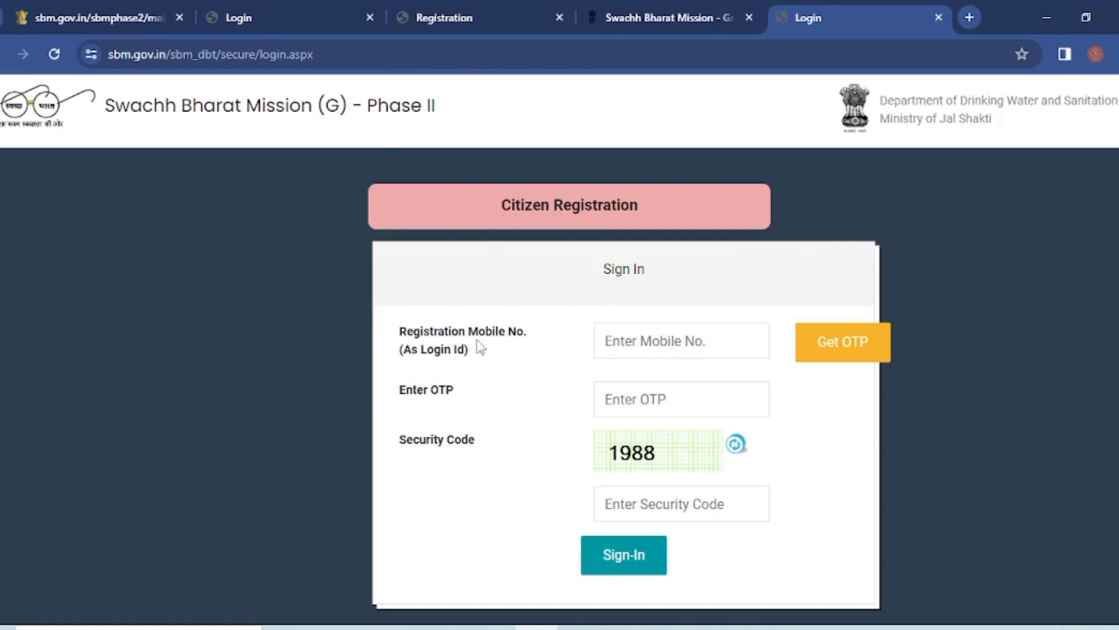
pyautogui.click(666, 337)
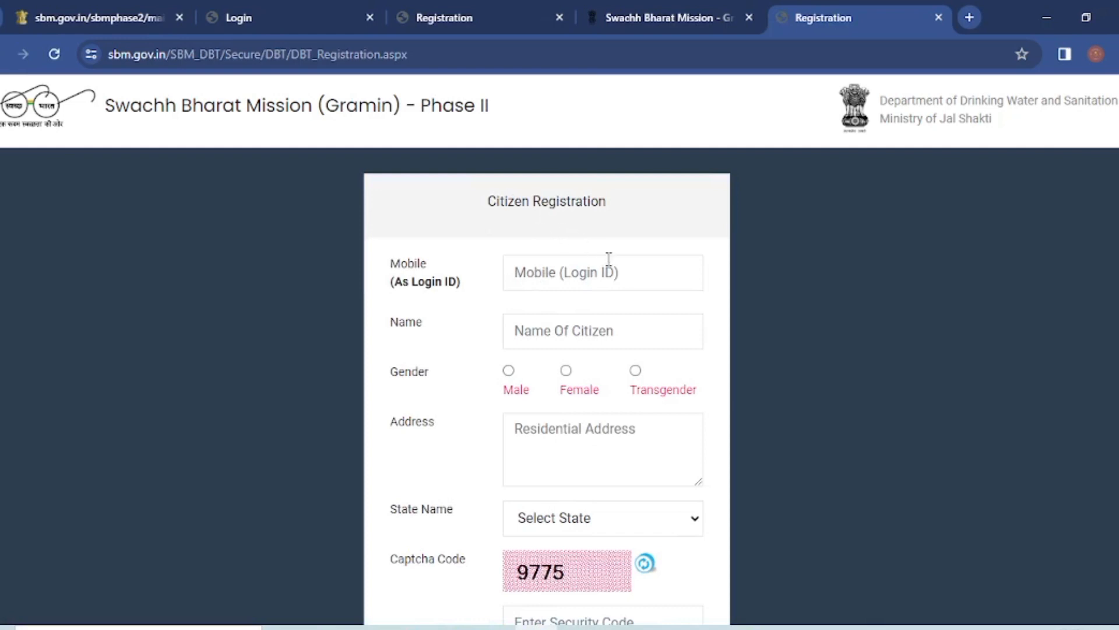
# - Go through the mobile, name and address fields of the registration form and choose Male as the gender
pyautogui.scroll(-2, 601, 252)
pyautogui.click(573, 182)
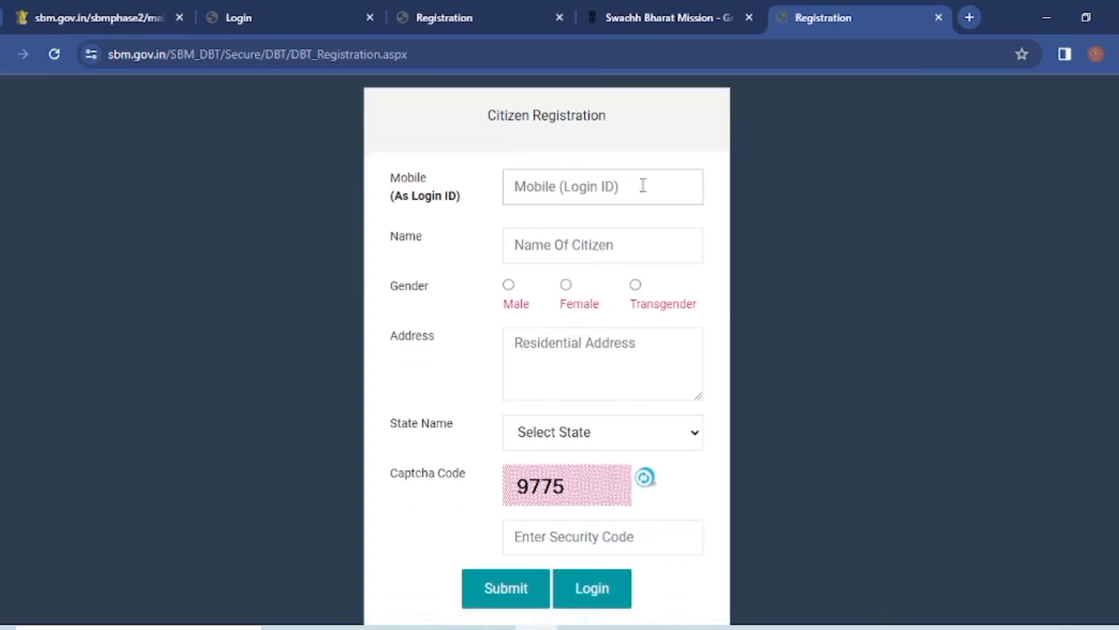
pyautogui.click(519, 243)
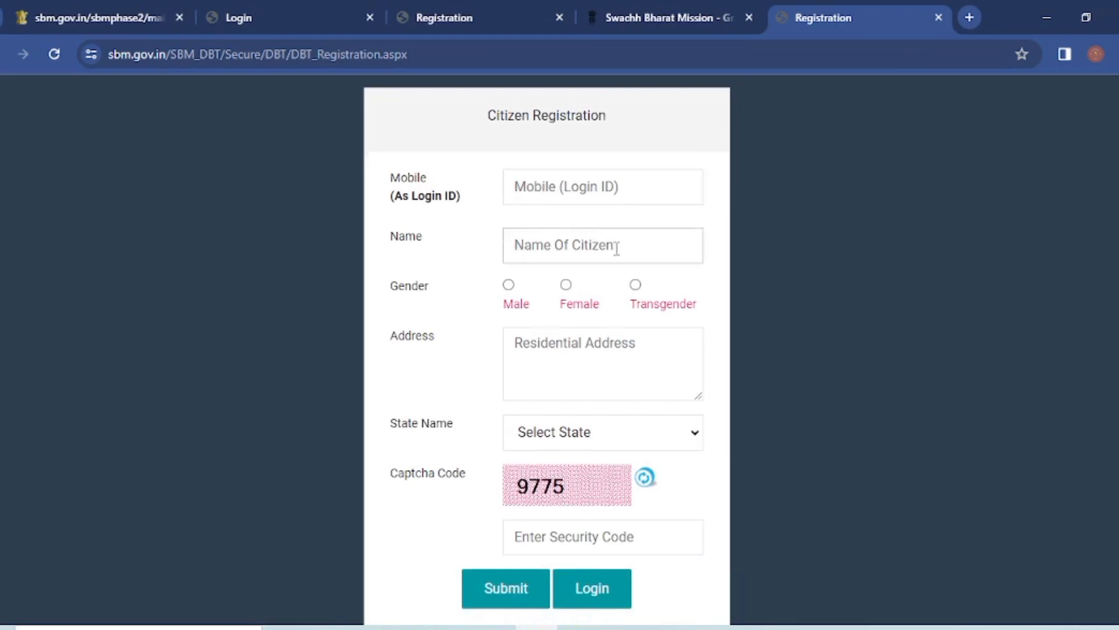
pyautogui.click(508, 285)
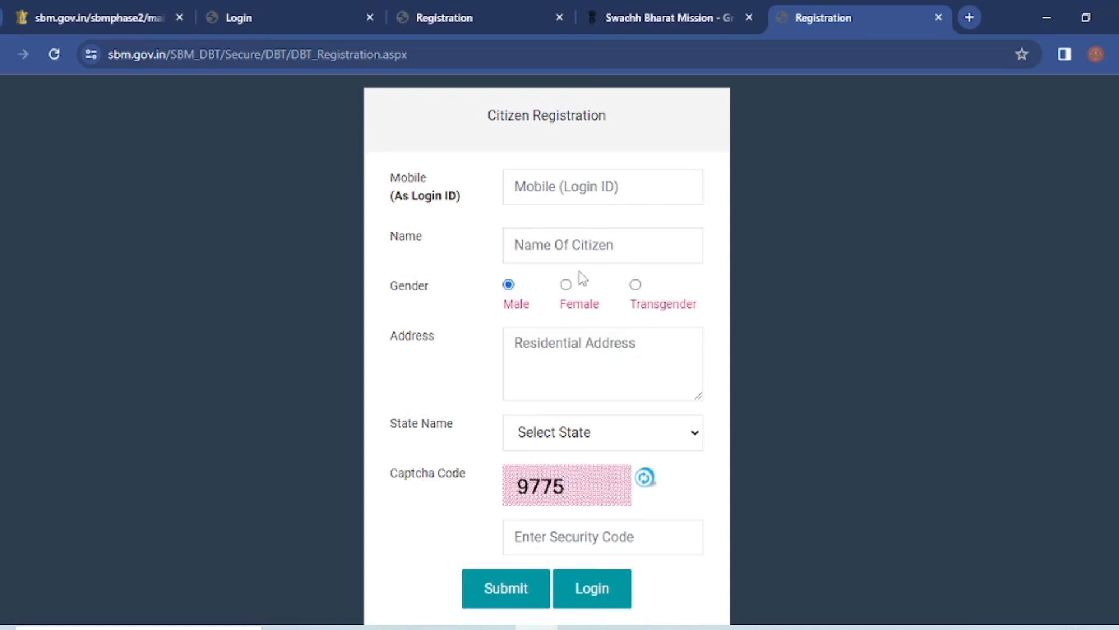
pyautogui.click(508, 284)
pyautogui.click(506, 343)
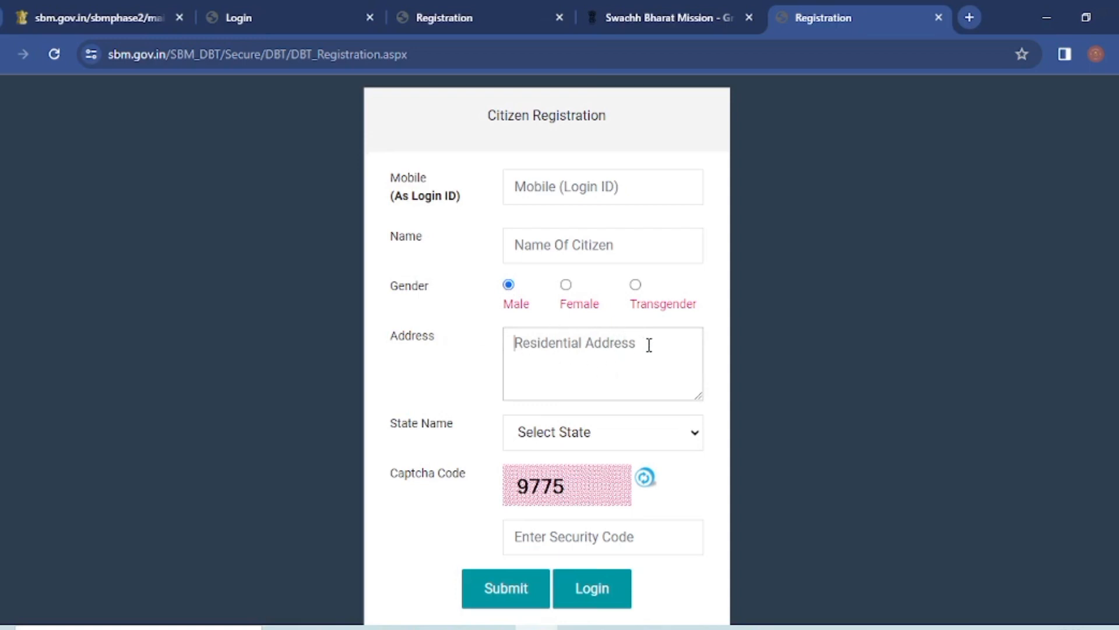
# - Choose Jharkhand as the state in the citizen registration form
pyautogui.click(674, 429)
pyautogui.click(515, 434)
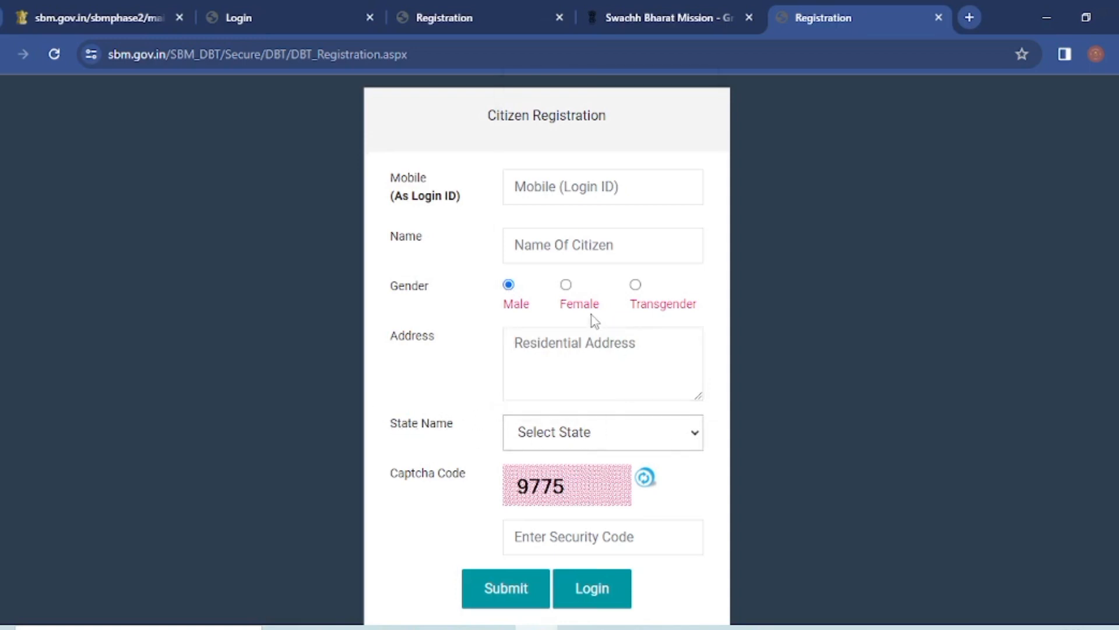
pyautogui.click(699, 440)
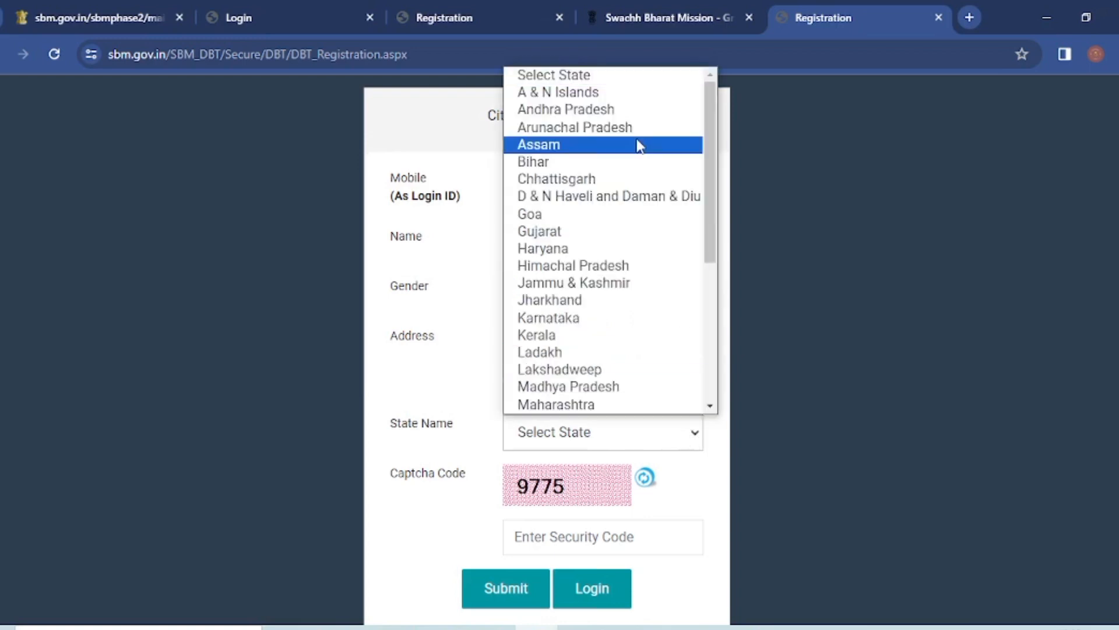
pyautogui.scroll(-5, 662, 222)
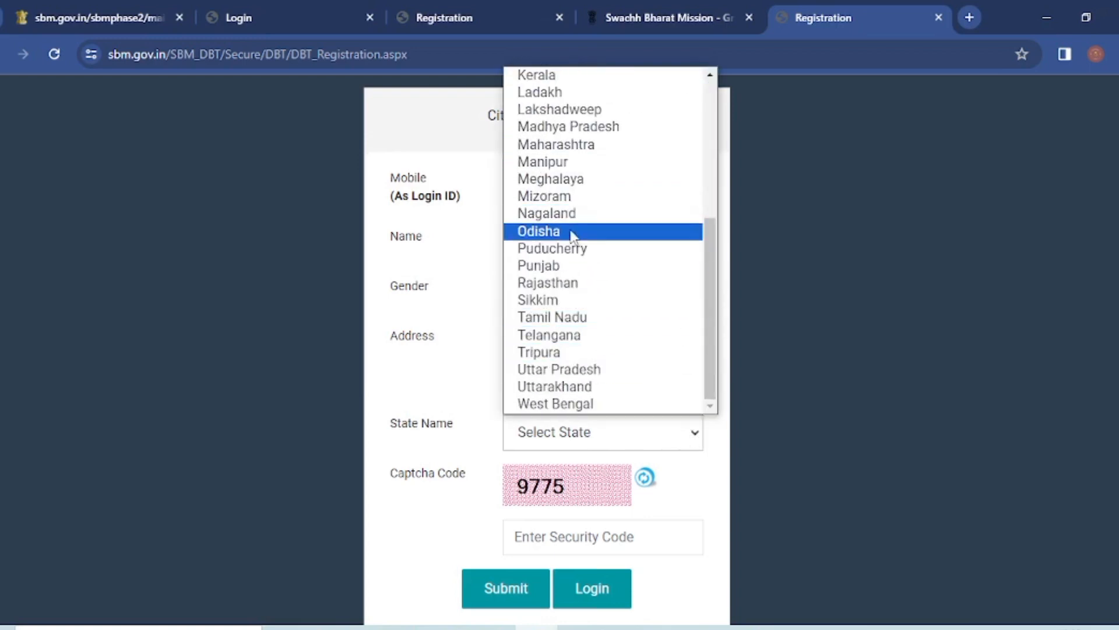
pyautogui.scroll(5, 573, 234)
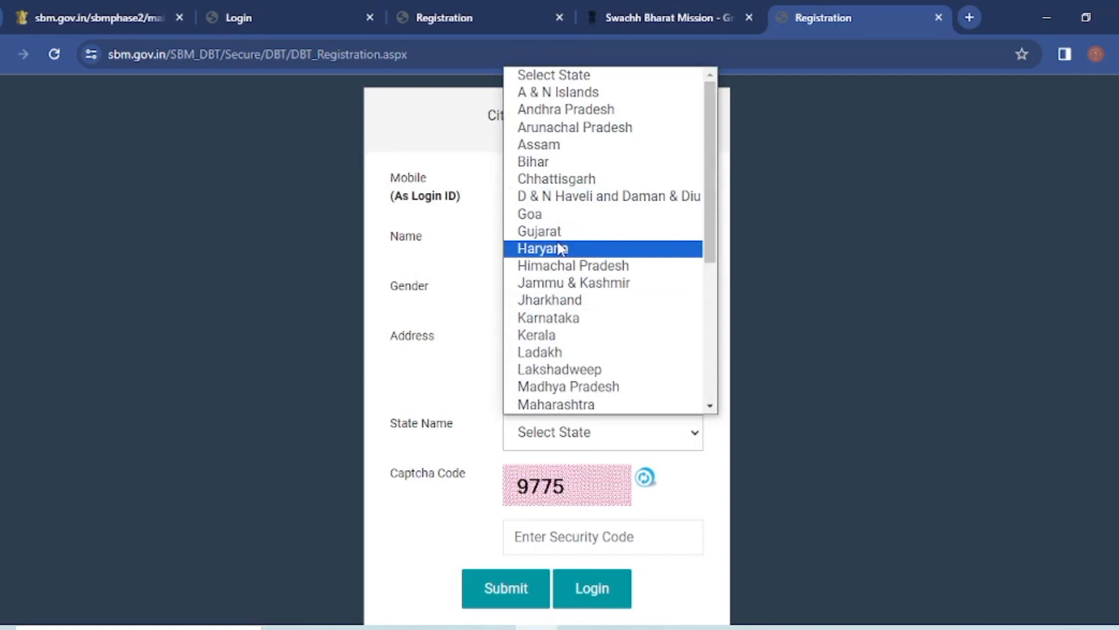
pyautogui.click(577, 299)
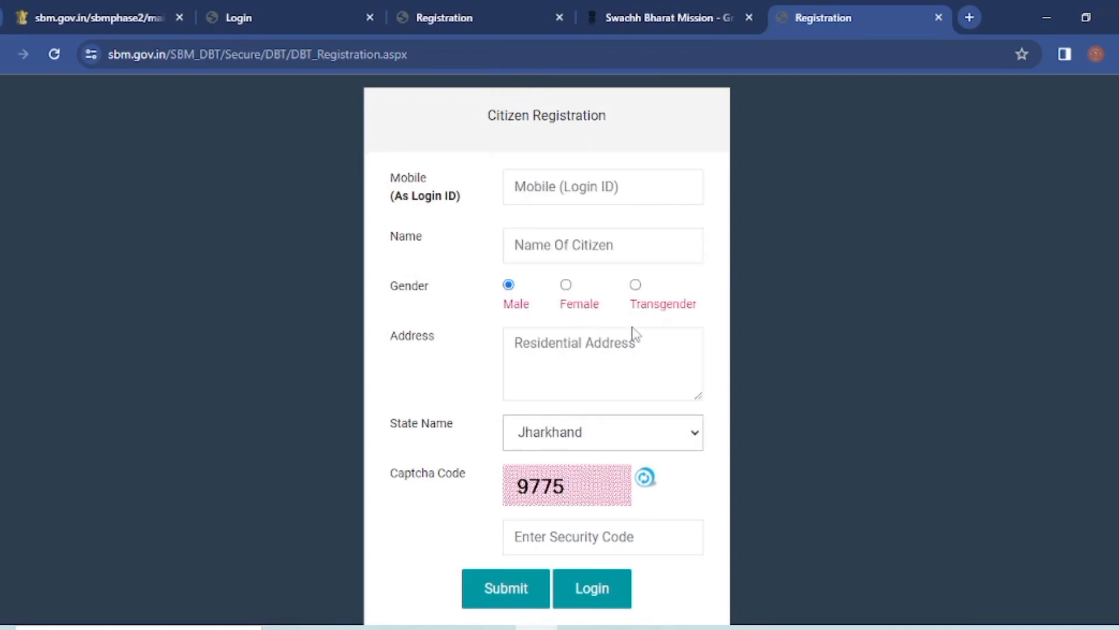
# - Review the registration form down to the captcha and go back to the citizen login page
pyautogui.scroll(-2, 633, 381)
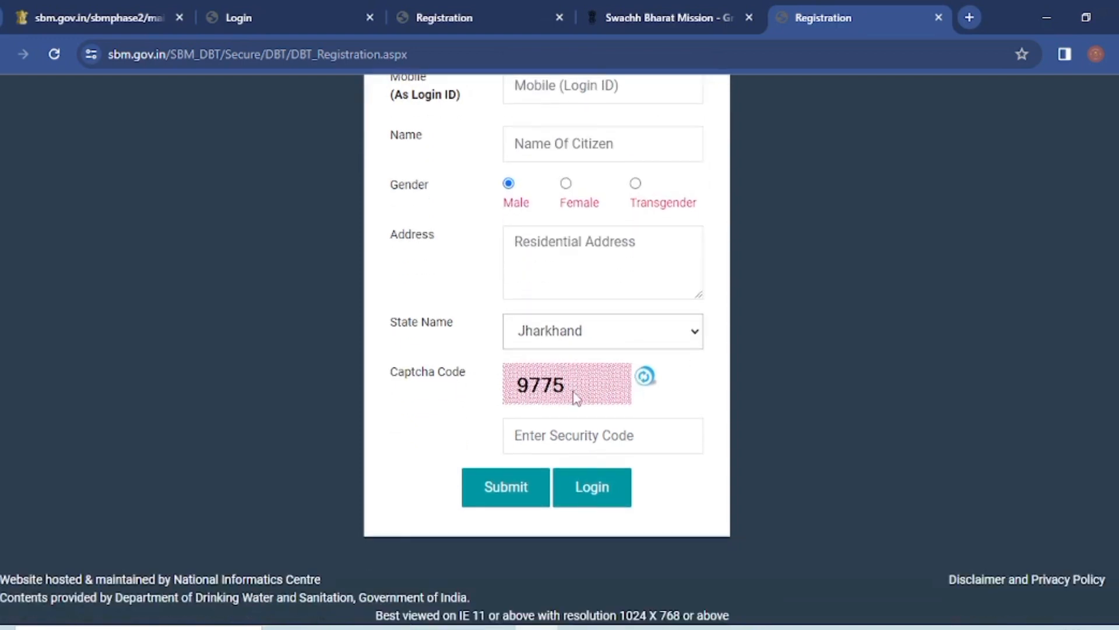
pyautogui.scroll(2, 625, 502)
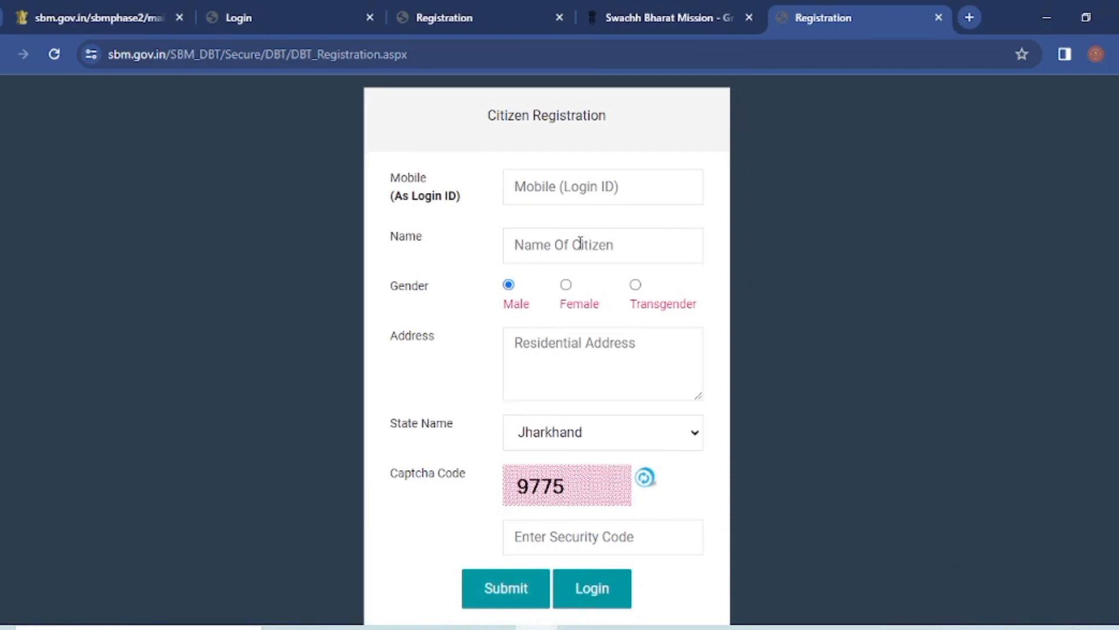
pyautogui.scroll(-2, 564, 379)
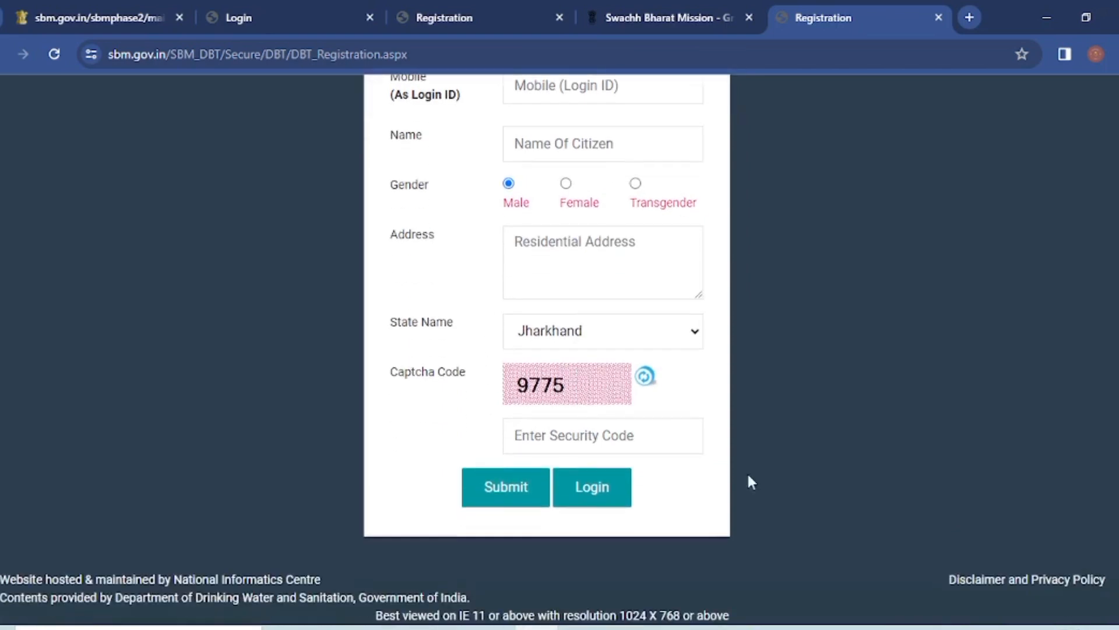
pyautogui.click(616, 492)
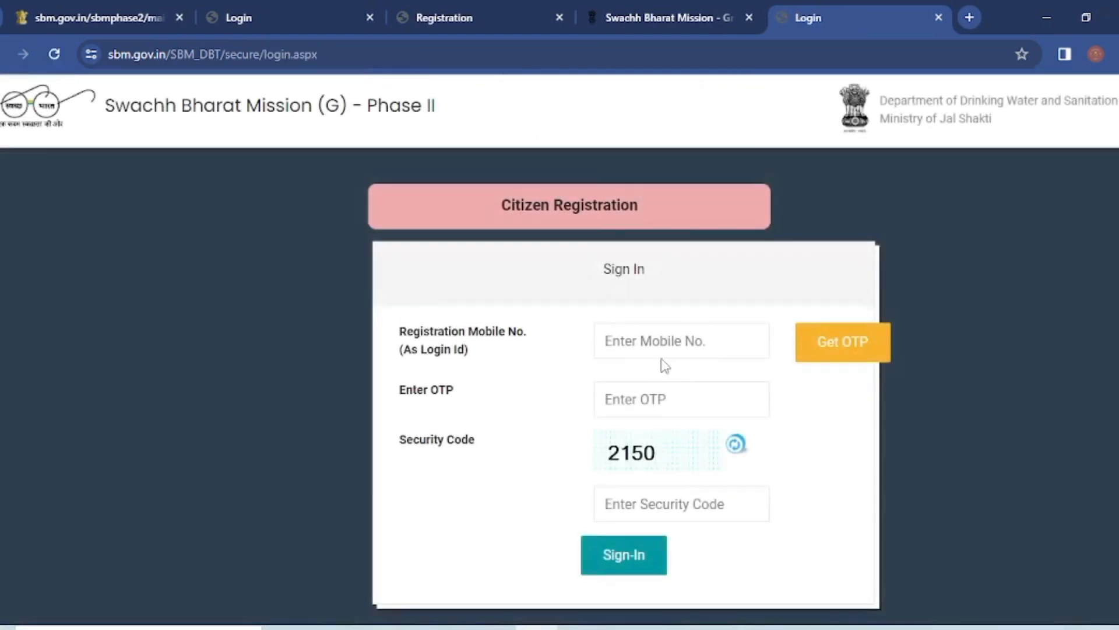
# - Sign in to the citizen account with the registered mobile number, the OTP and the security code
pyautogui.click(644, 341)
pyautogui.click(659, 401)
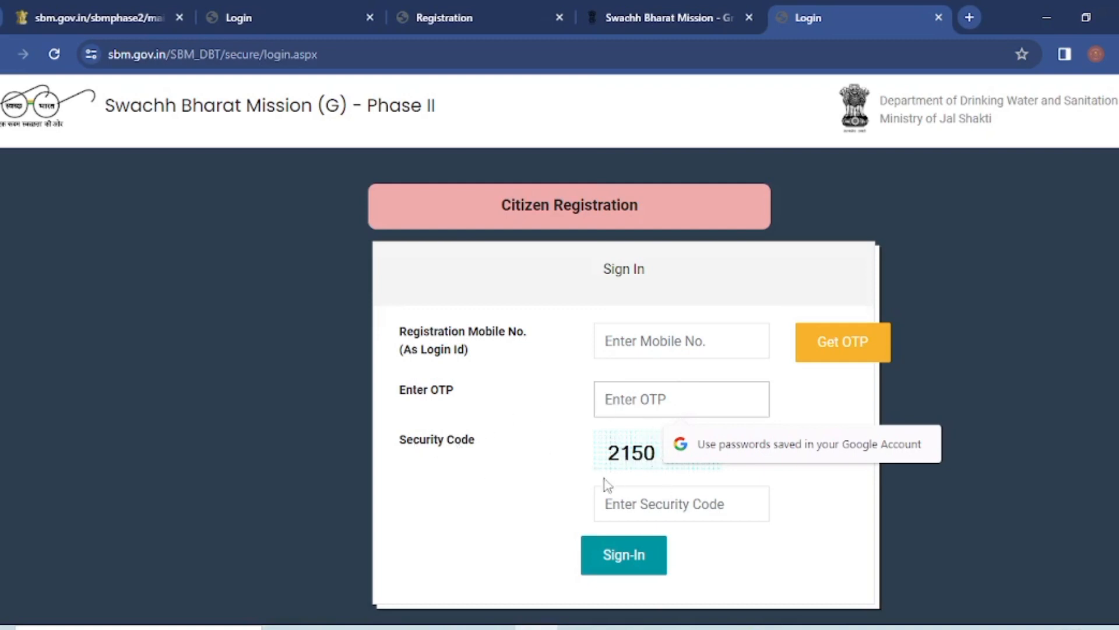
pyautogui.click(625, 513)
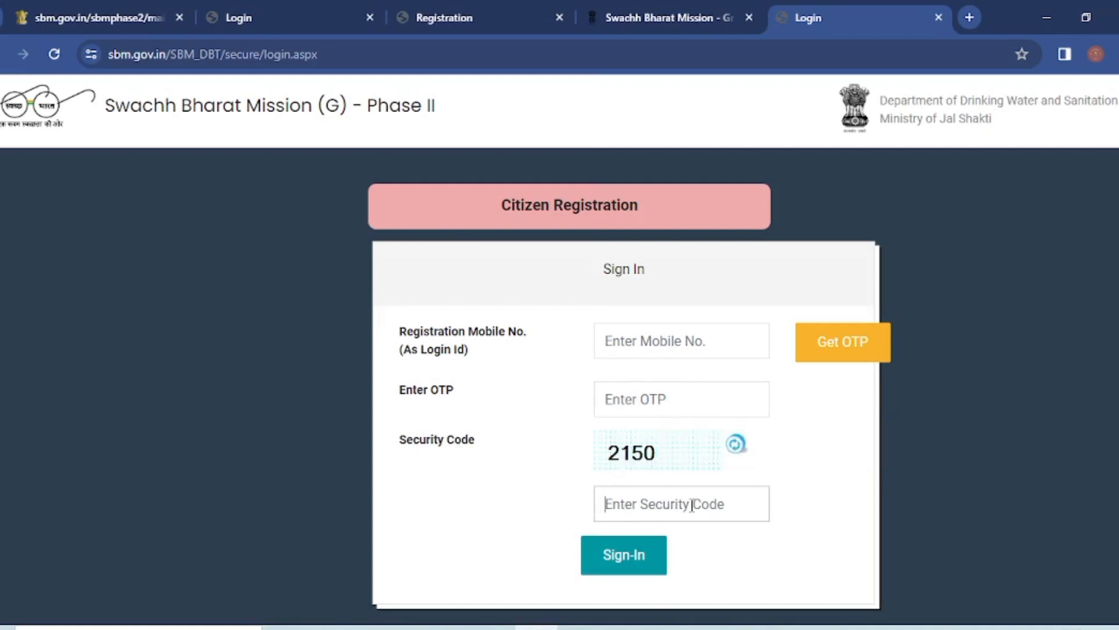
pyautogui.click(626, 559)
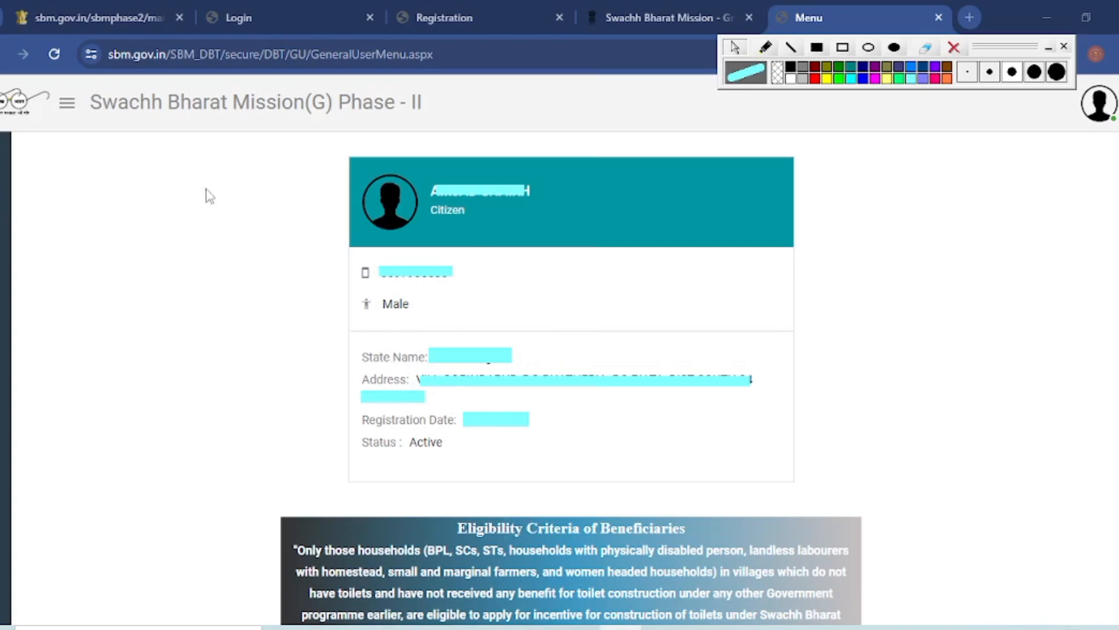
# - Start a new IHHL application and dismiss the Eligibility Criteria of Beneficiaries notice
pyautogui.moveTo(6, 179)
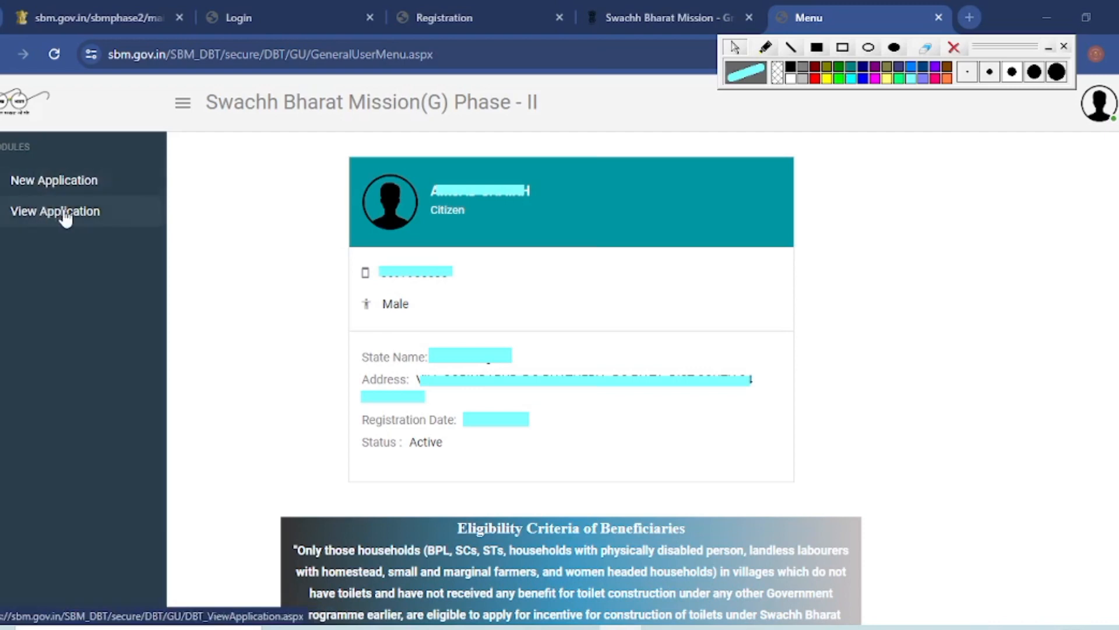
pyautogui.click(39, 183)
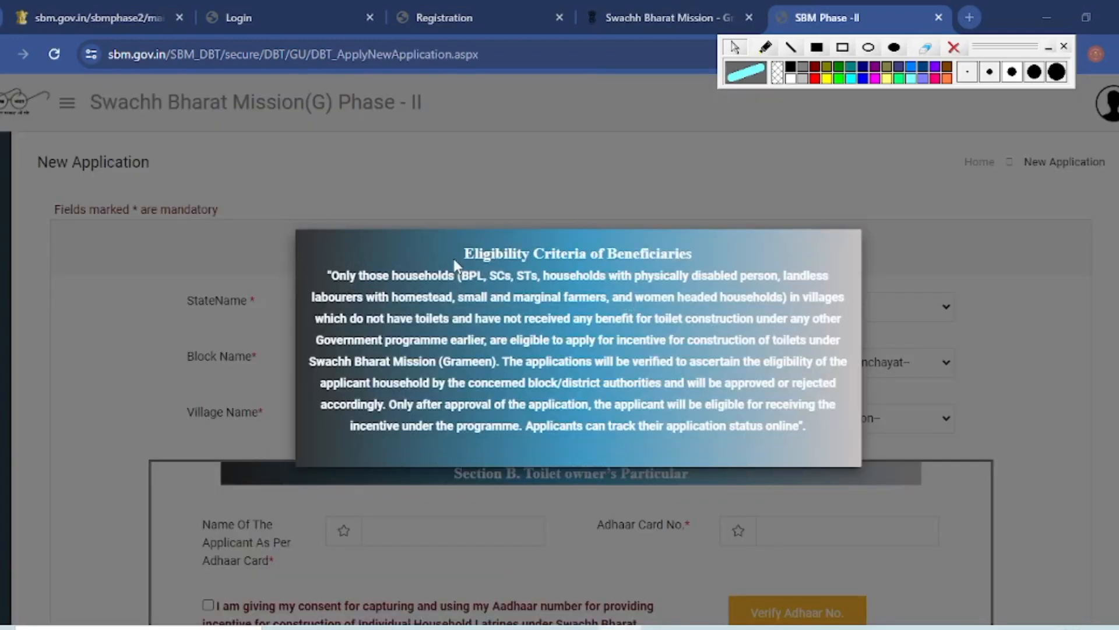
pyautogui.tripleClick(672, 245)
pyautogui.click(723, 248)
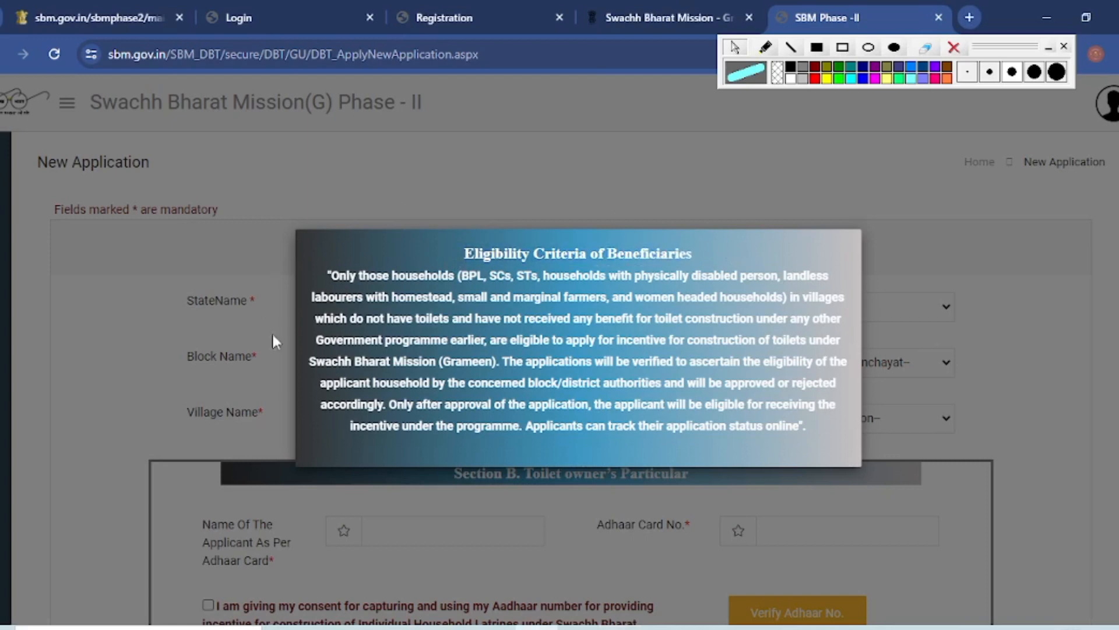
pyautogui.click(675, 215)
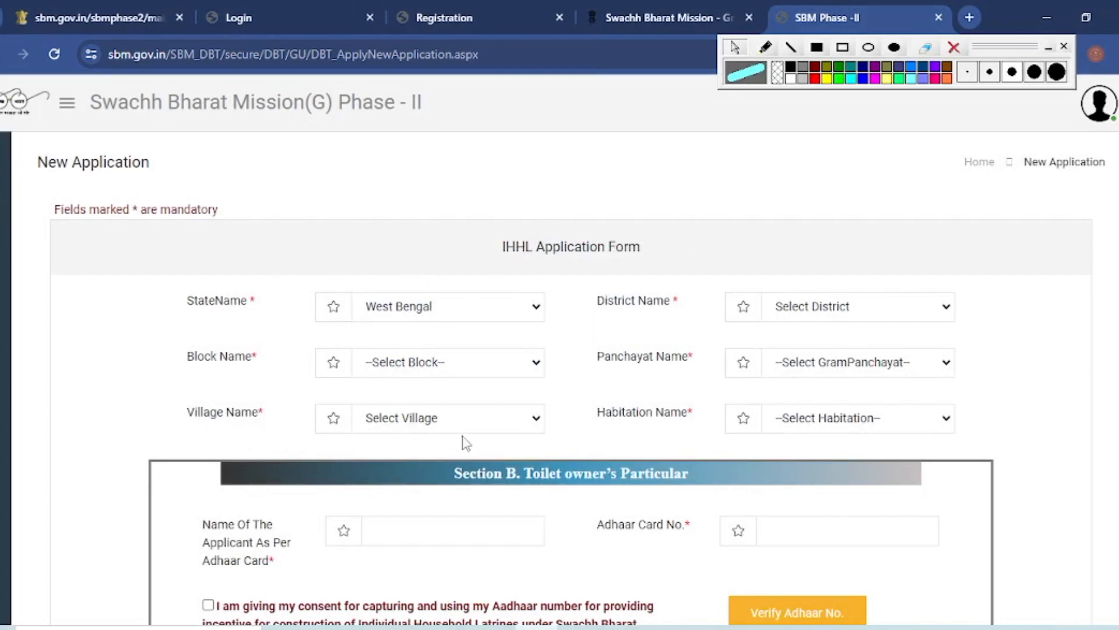
# - Set the district to NADIA in the IHHL application form
pyautogui.scroll(-3, 467, 441)
pyautogui.scroll(3, 414, 350)
pyautogui.click(964, 311)
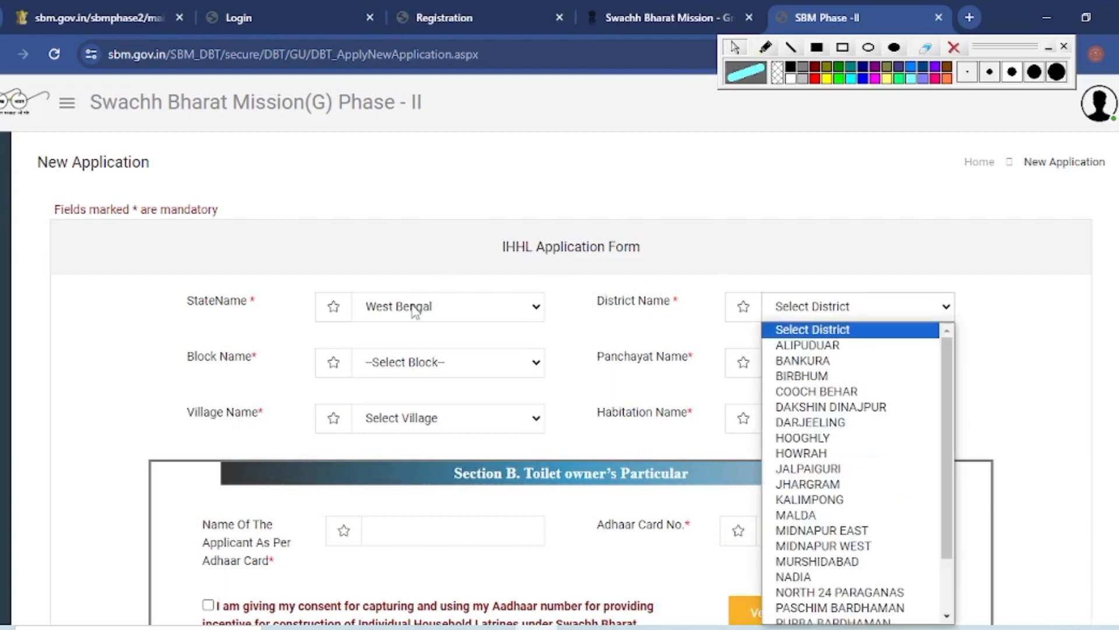
pyautogui.click(819, 577)
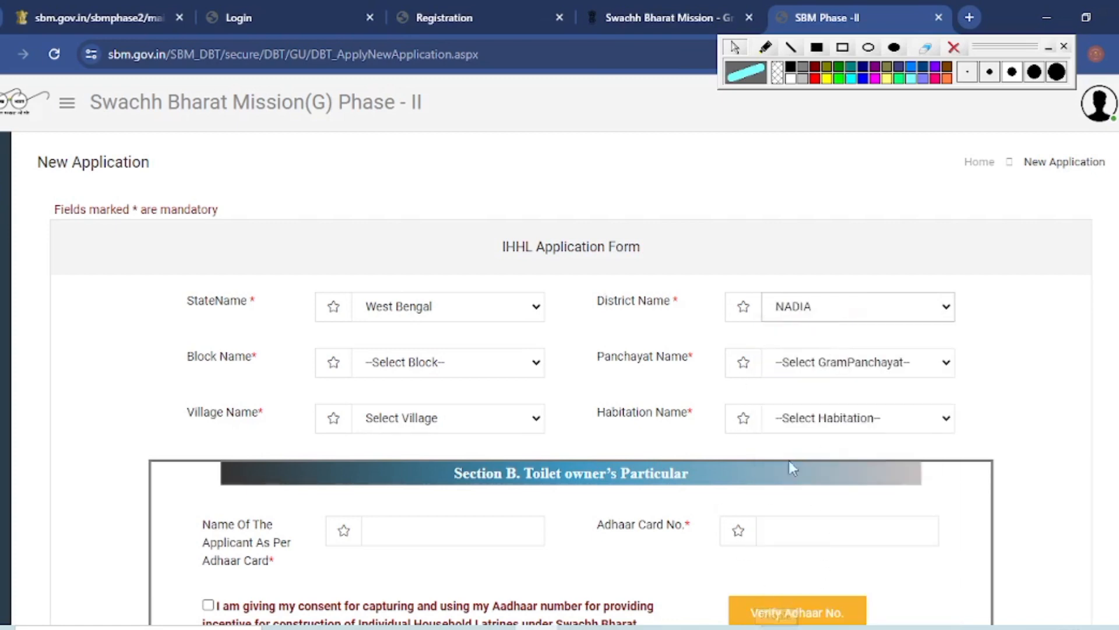
# - Set the block to KRISHNAGAR-II and the panchayat to NOAPARA-I
pyautogui.scroll(-4, 787, 399)
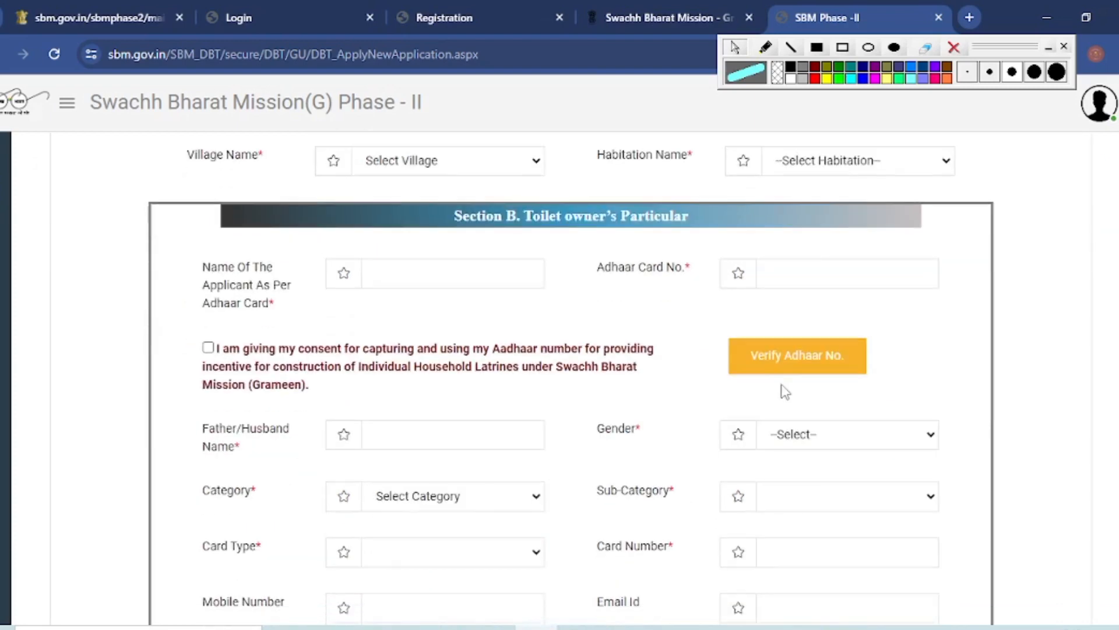
pyautogui.scroll(4, 641, 394)
pyautogui.scroll(1, 635, 395)
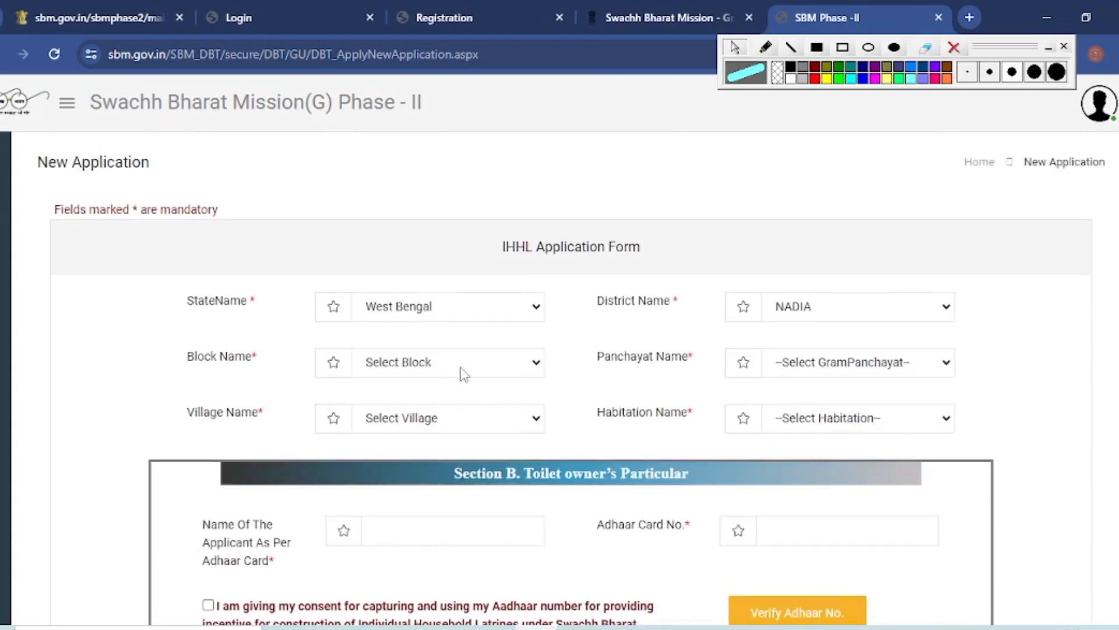
pyautogui.click(518, 366)
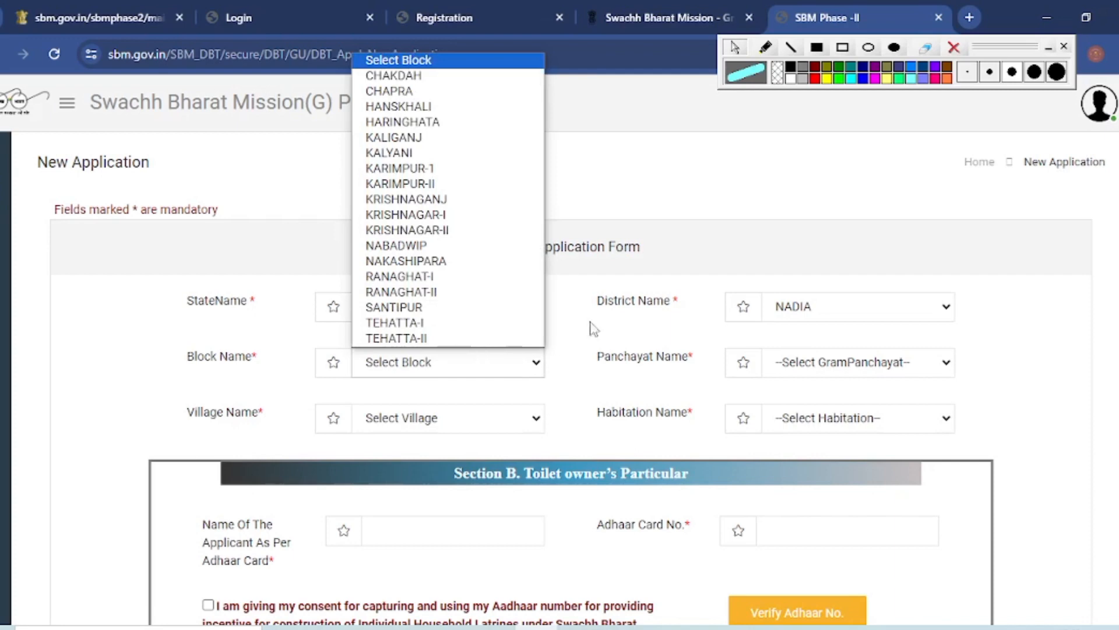
pyautogui.click(446, 231)
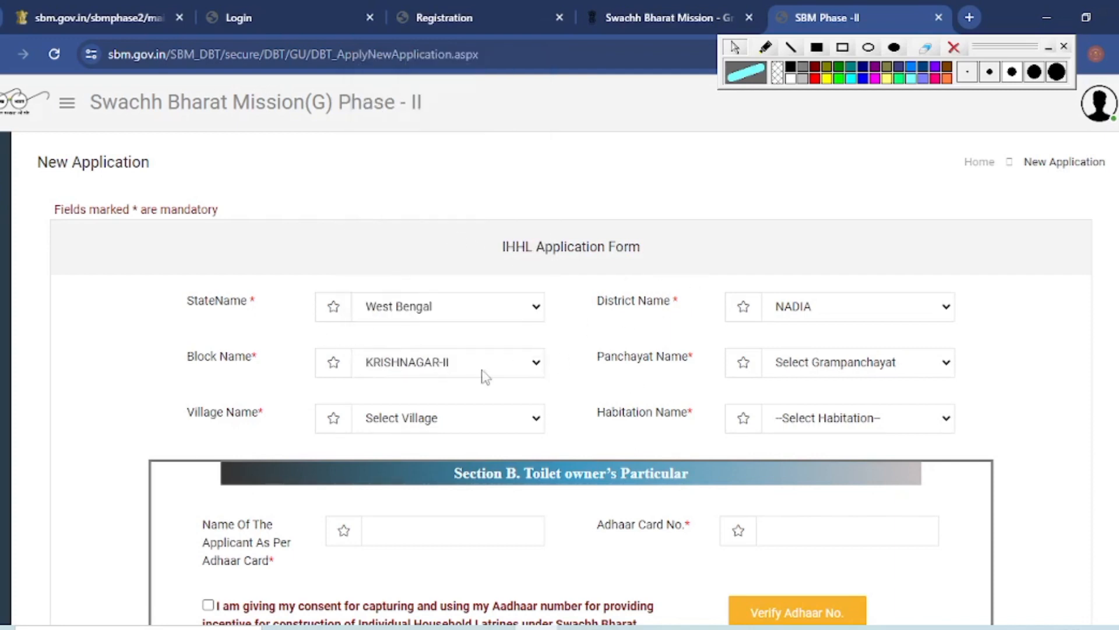
pyautogui.click(926, 360)
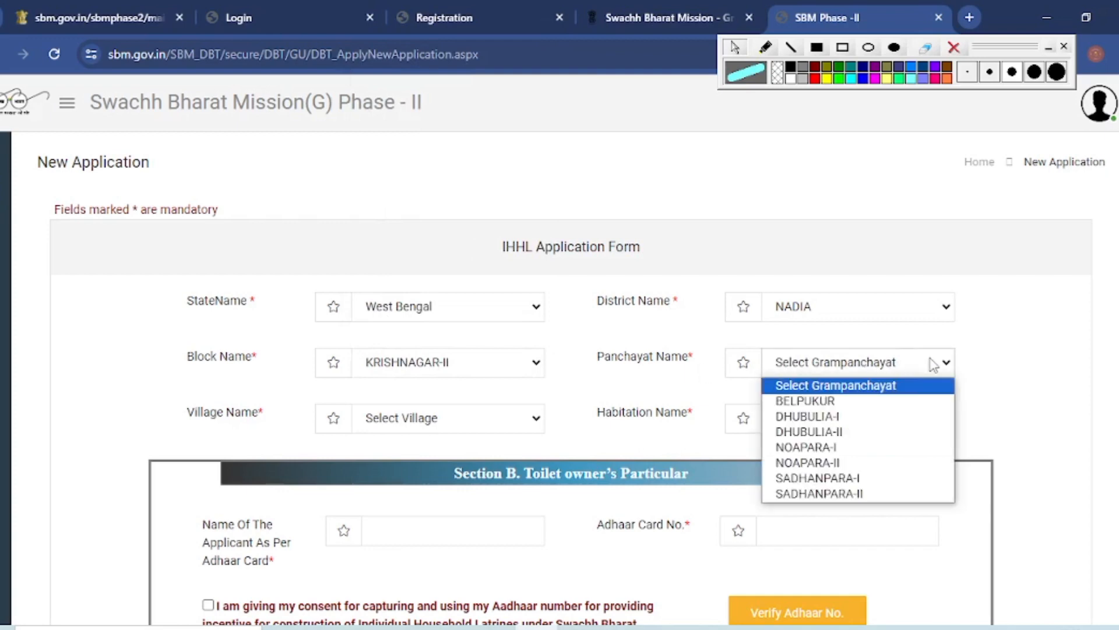
pyautogui.click(815, 446)
# - Set both the village and the habitation to DHUBULIA CAMP
pyautogui.scroll(-1, 751, 415)
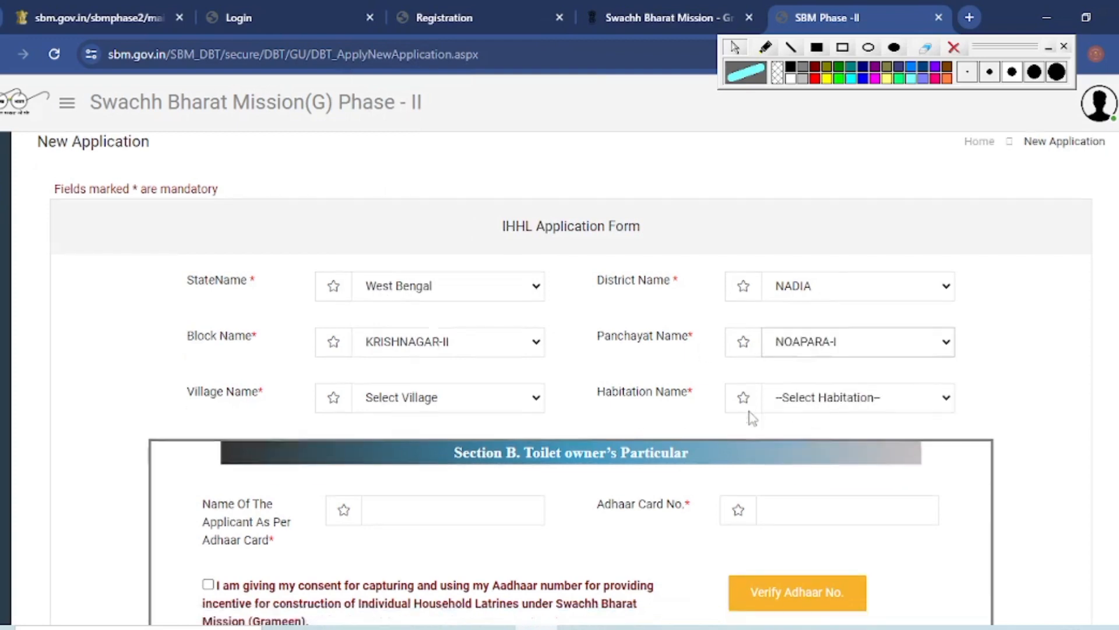
pyautogui.click(526, 413)
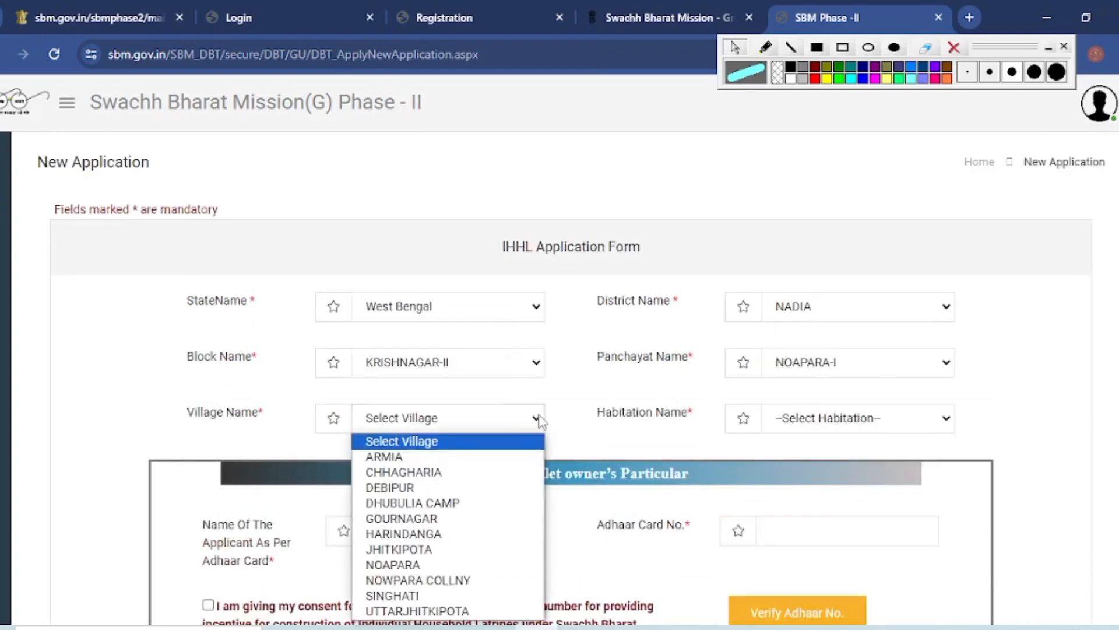
pyautogui.click(493, 500)
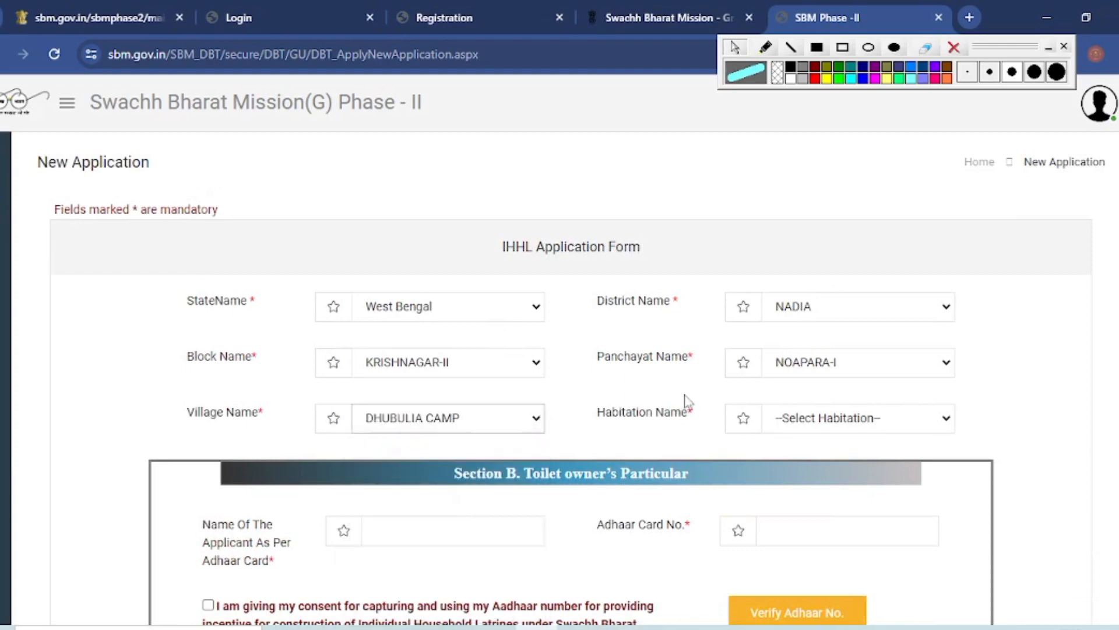
pyautogui.click(868, 420)
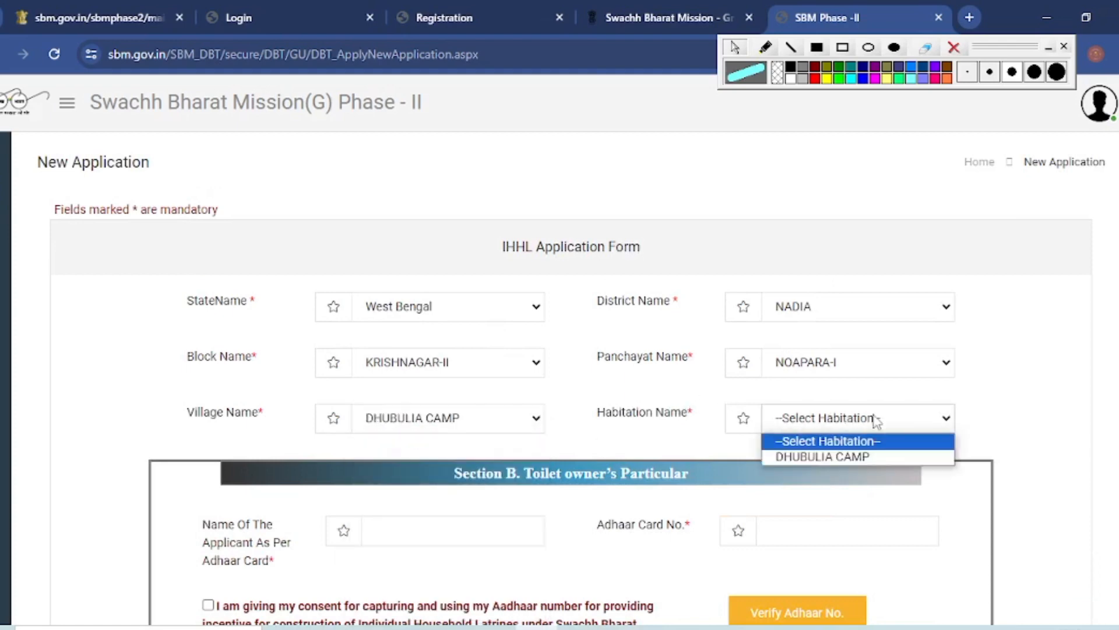
pyautogui.click(834, 456)
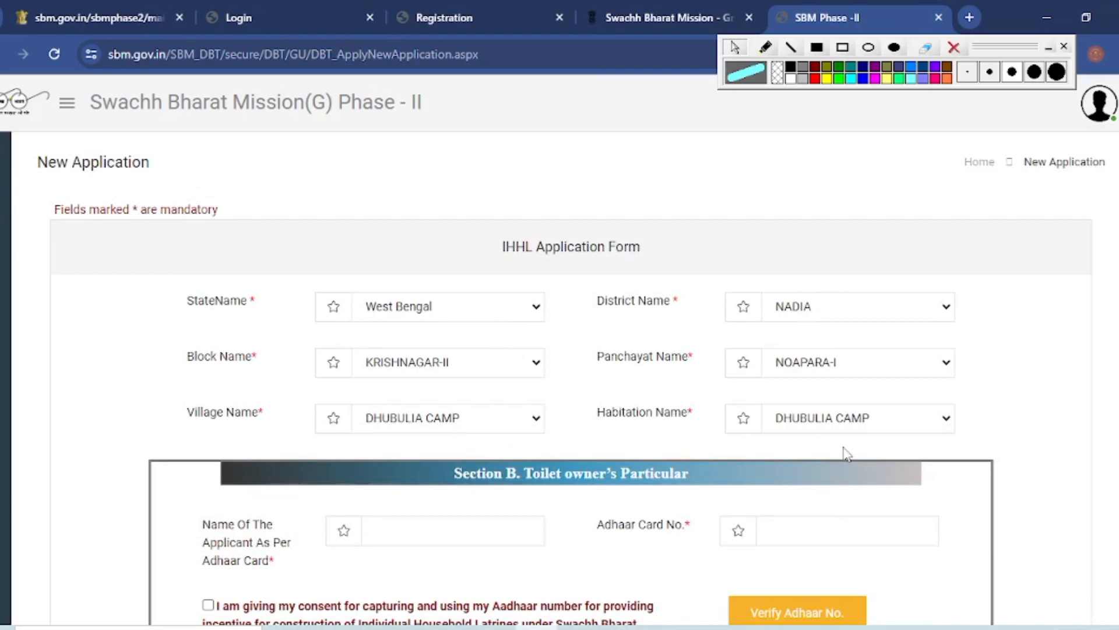
# - Examine the applicant name, Aadhaar number, consent, Aadhaar verification and father/husband name fields in Section B
pyautogui.scroll(-4, 850, 450)
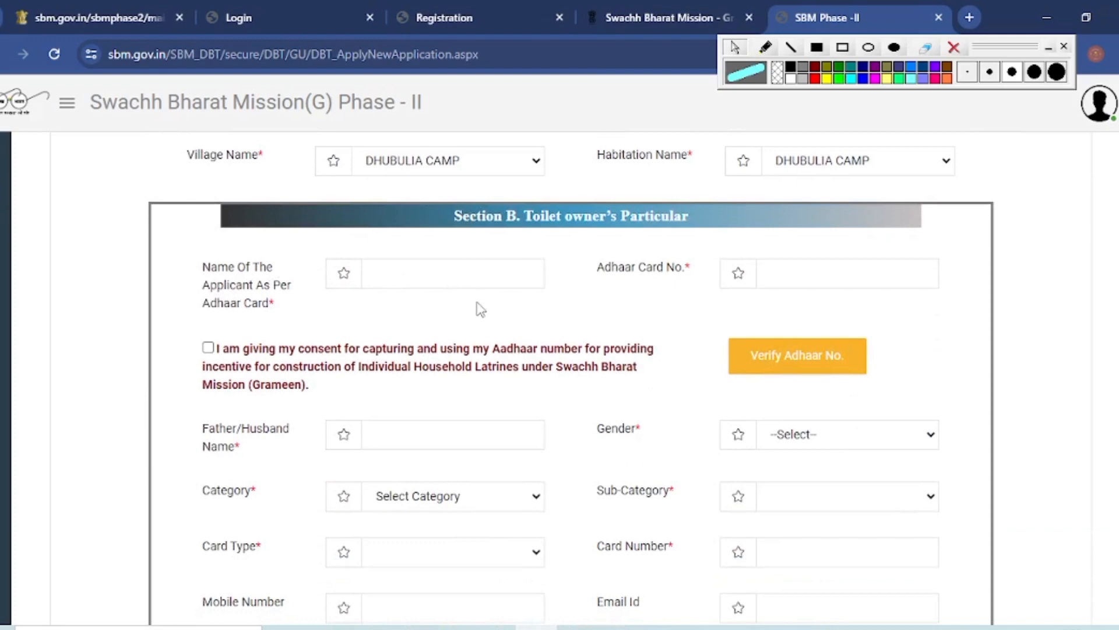
pyautogui.click(371, 281)
pyautogui.click(833, 273)
pyautogui.click(444, 271)
pyautogui.click(828, 278)
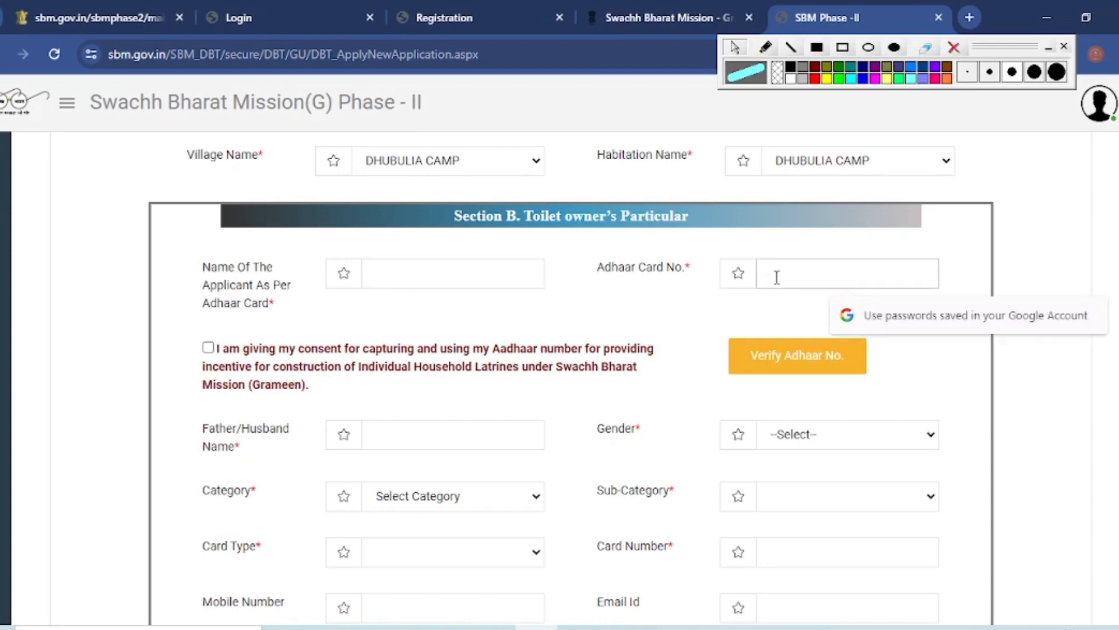
pyautogui.scroll(-1, 777, 278)
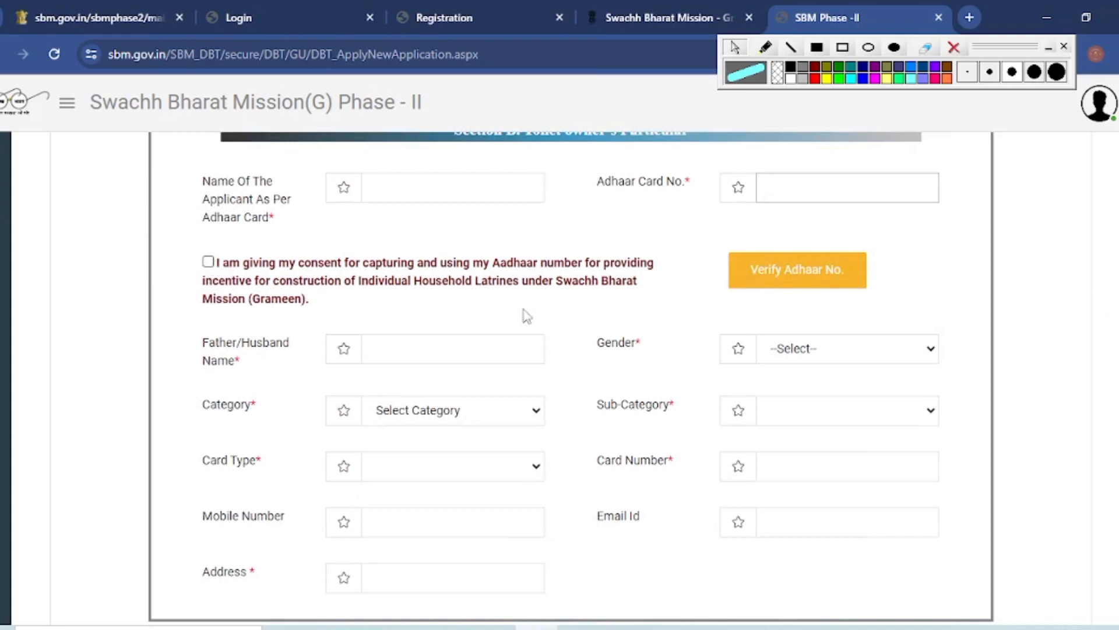
pyautogui.click(456, 275)
pyautogui.click(619, 302)
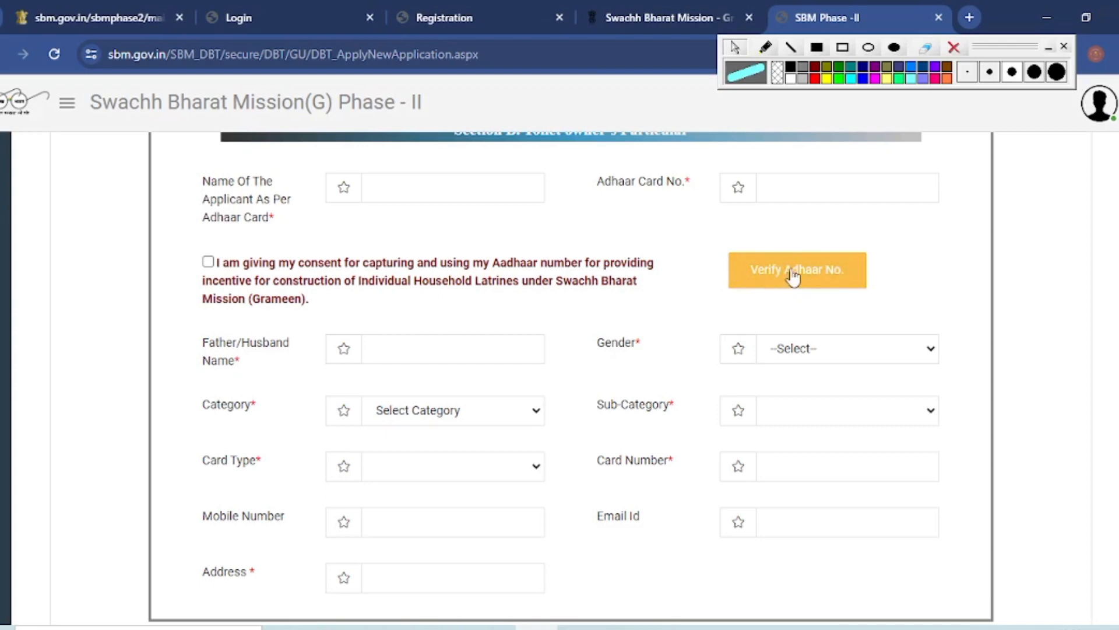
pyautogui.scroll(-3, 752, 283)
pyautogui.scroll(3, 379, 262)
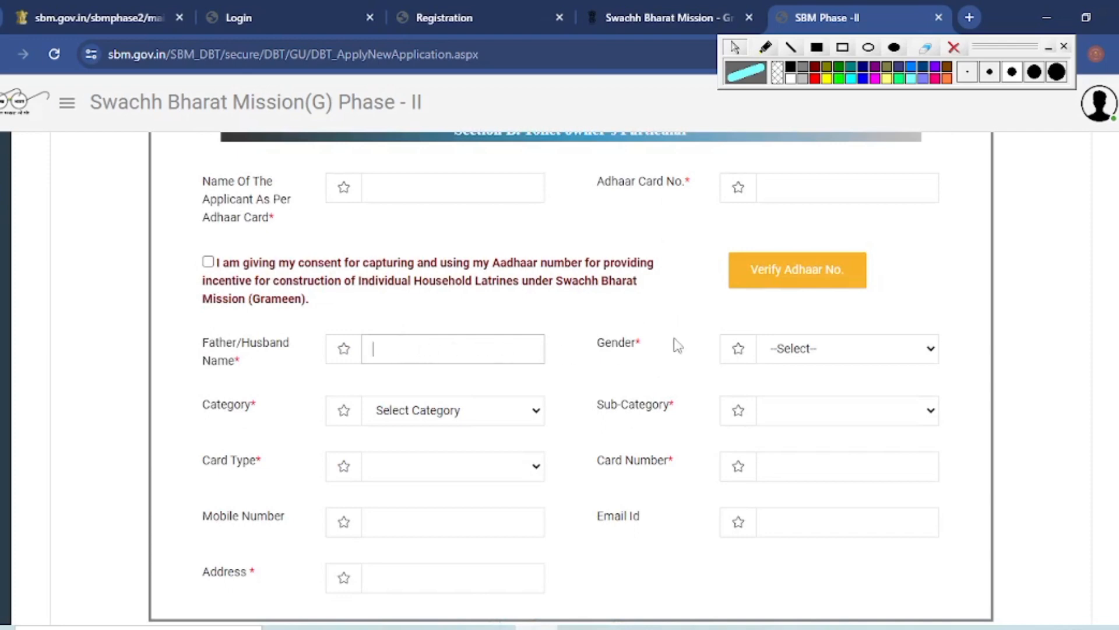
# - Set the toilet owner's gender to Male and the category to BPL
pyautogui.click(921, 353)
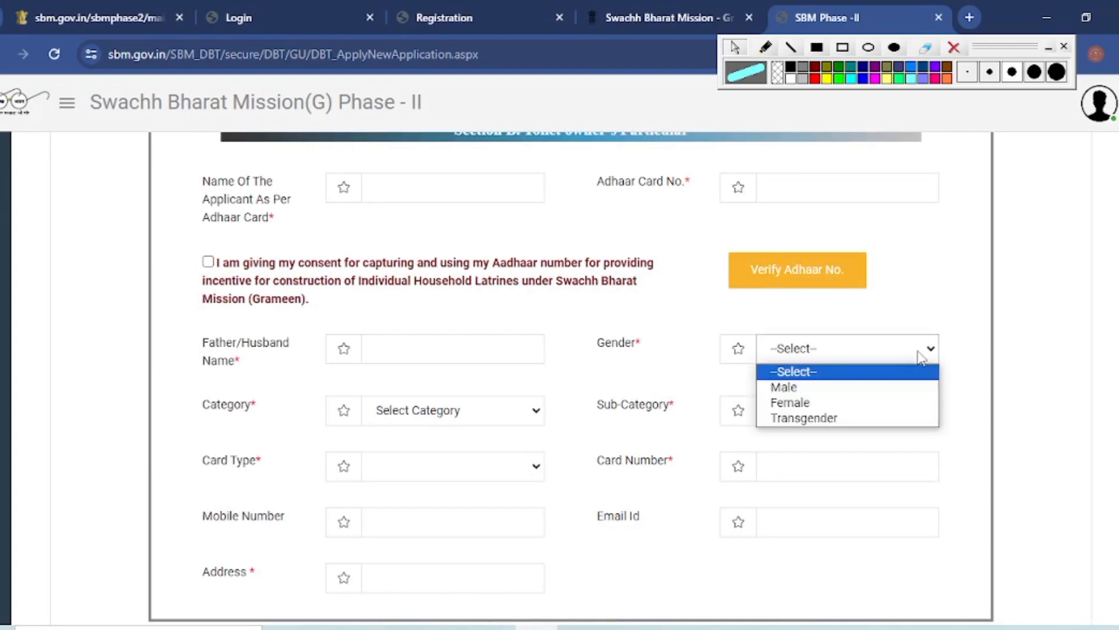
pyautogui.click(809, 389)
pyautogui.scroll(-3, 525, 325)
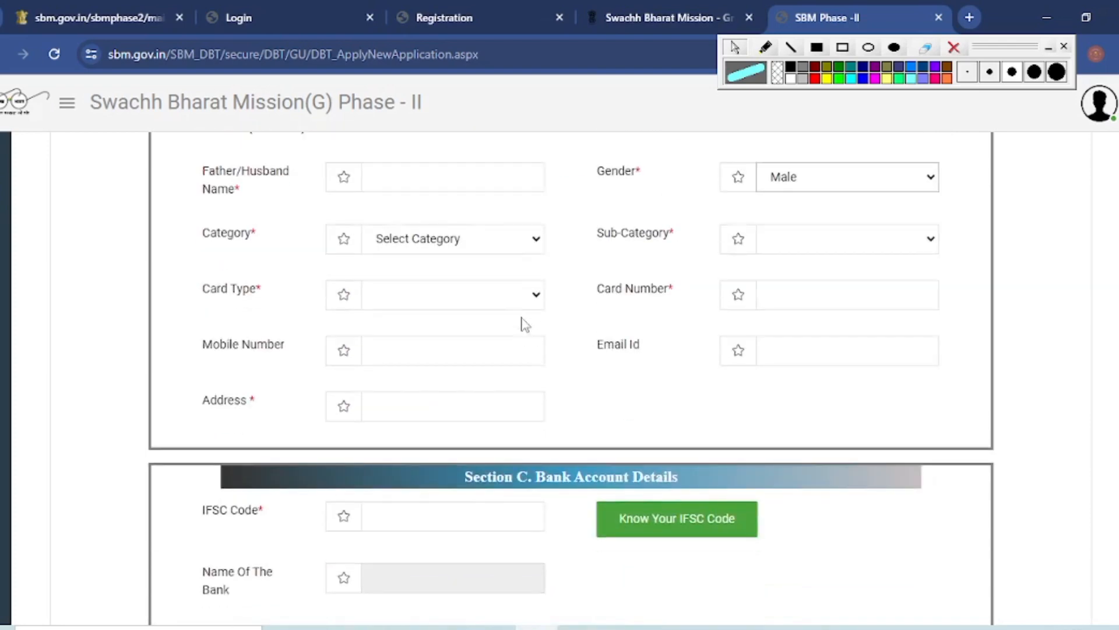
pyautogui.click(506, 244)
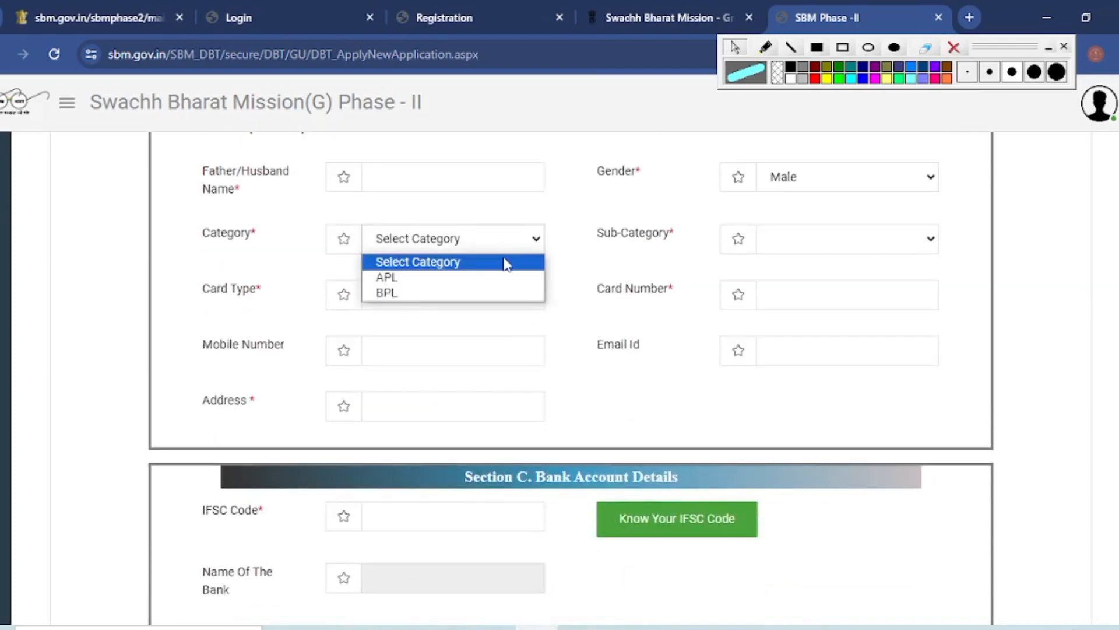
pyautogui.click(457, 293)
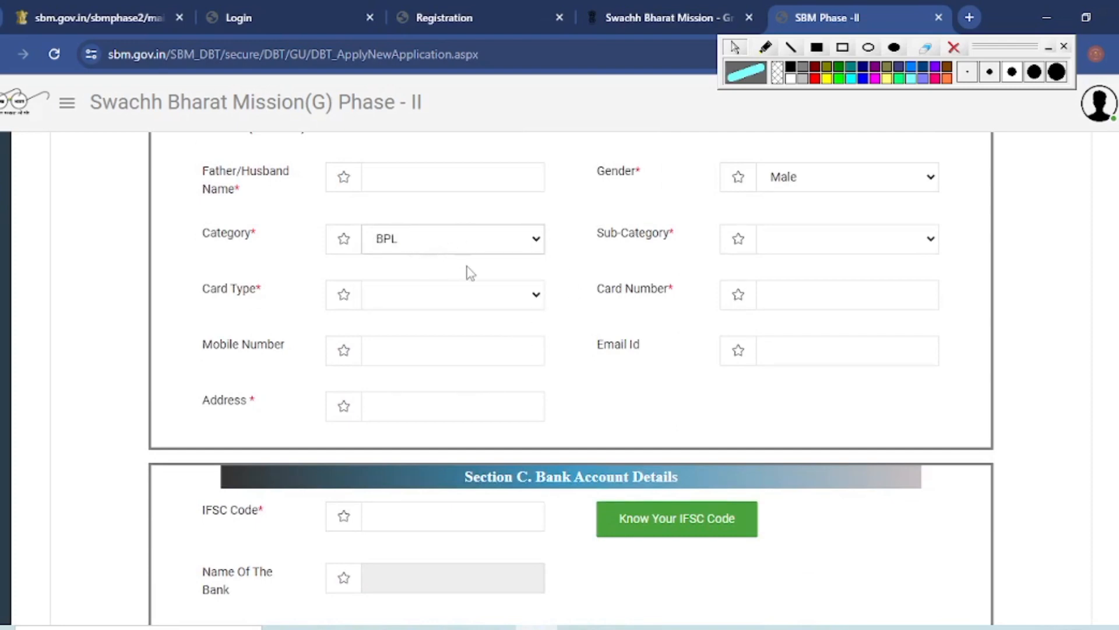
# - Set the toilet owner's sub-category to ST
pyautogui.click(937, 247)
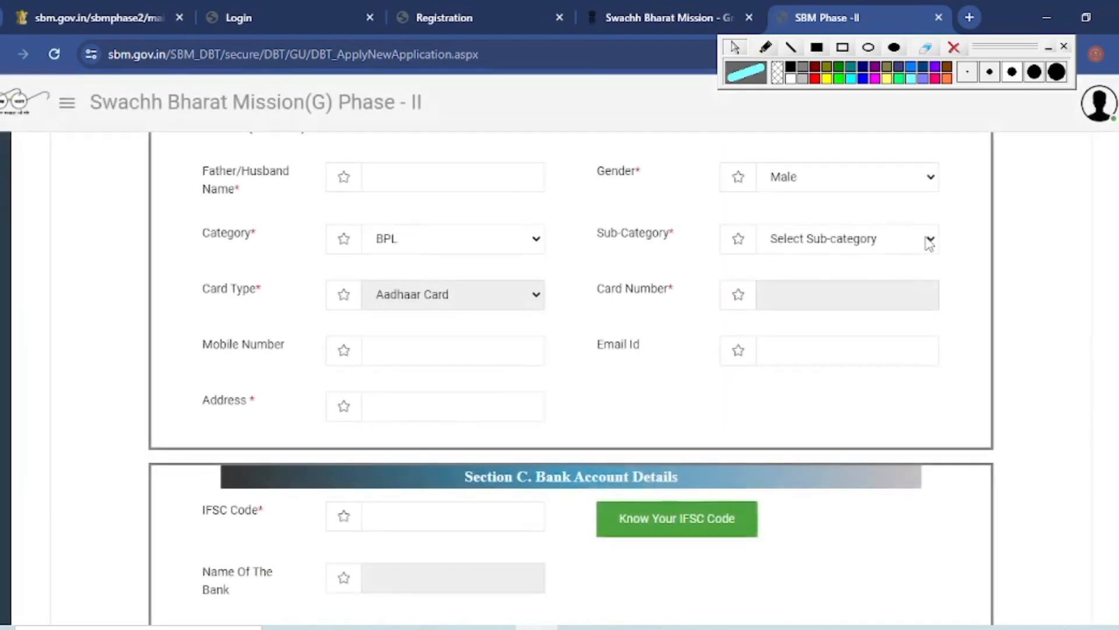
pyautogui.click(929, 244)
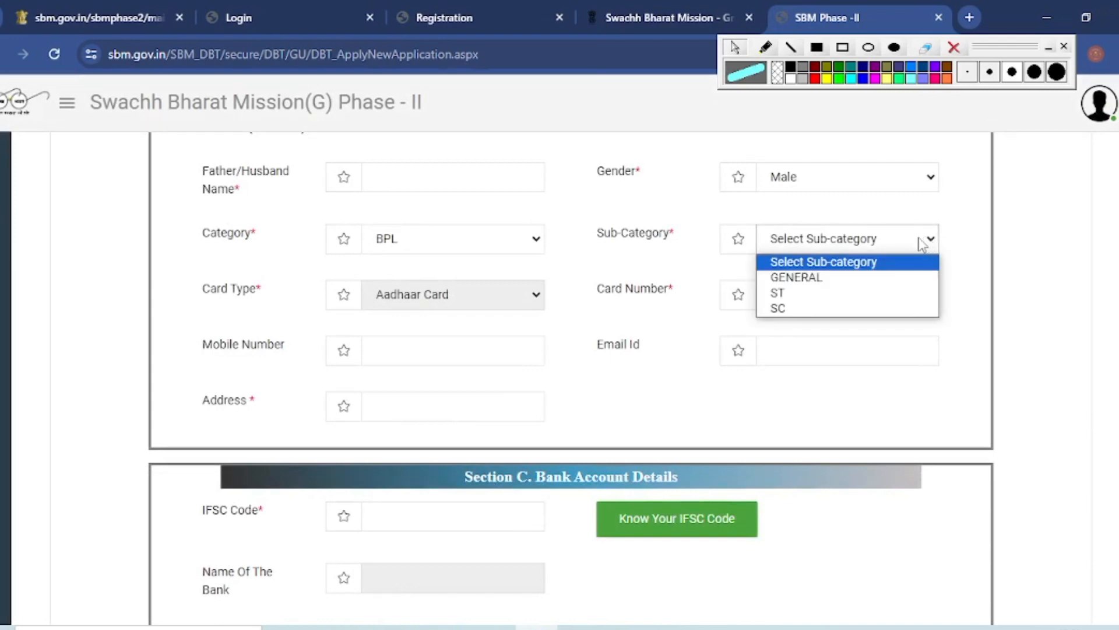
pyautogui.click(787, 298)
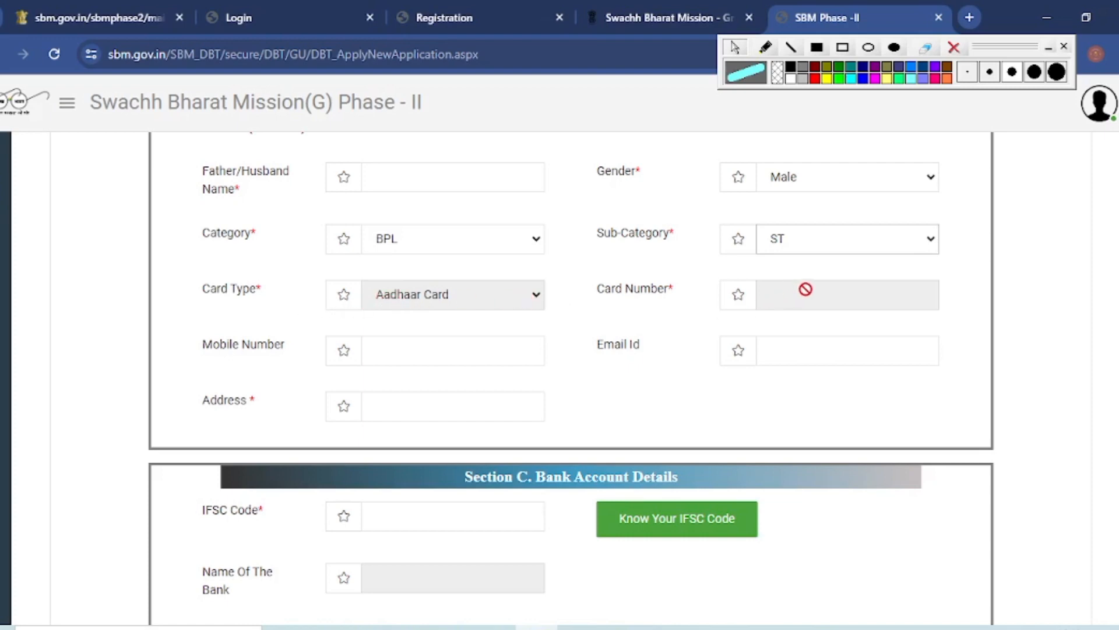
pyautogui.scroll(3, 714, 315)
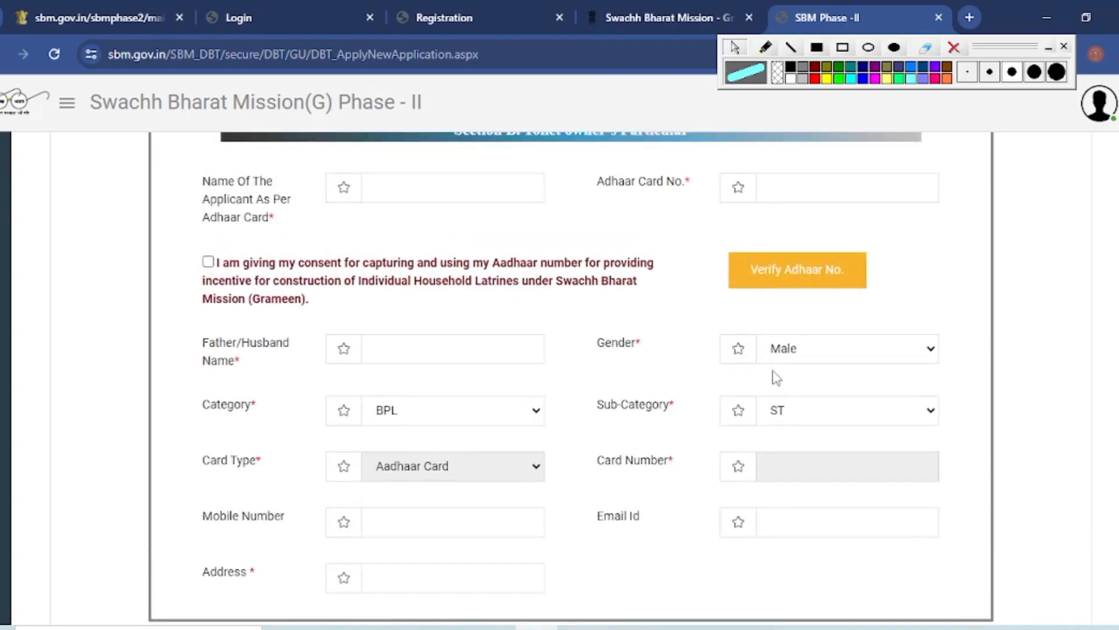
pyautogui.scroll(-3, 777, 390)
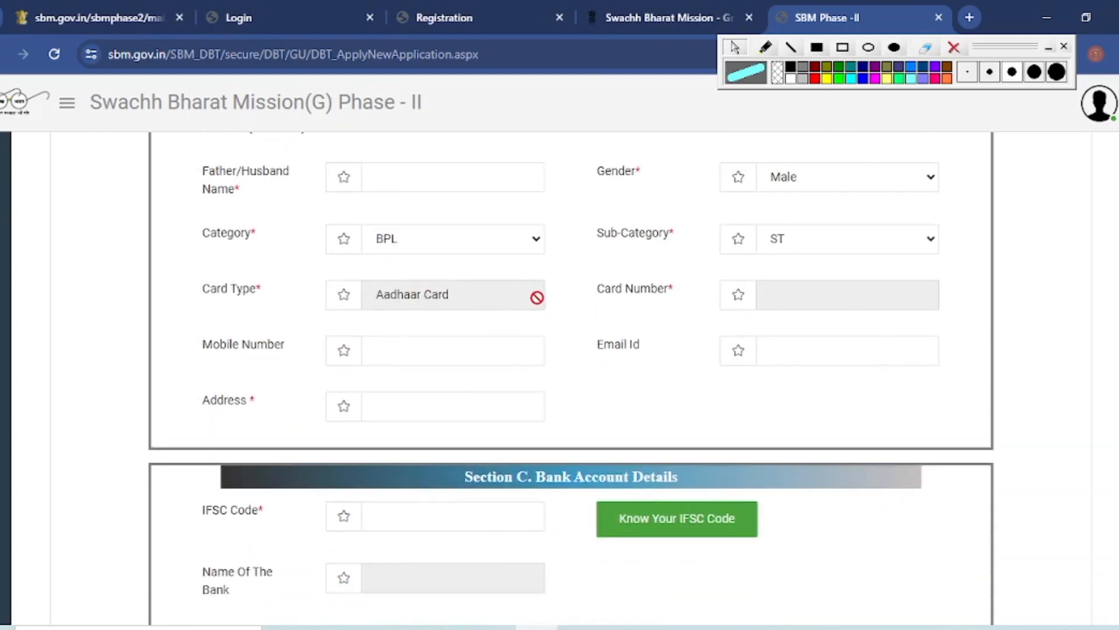
# - Review the mobile number, email and address fields in the toilet owner's section
pyautogui.click(385, 352)
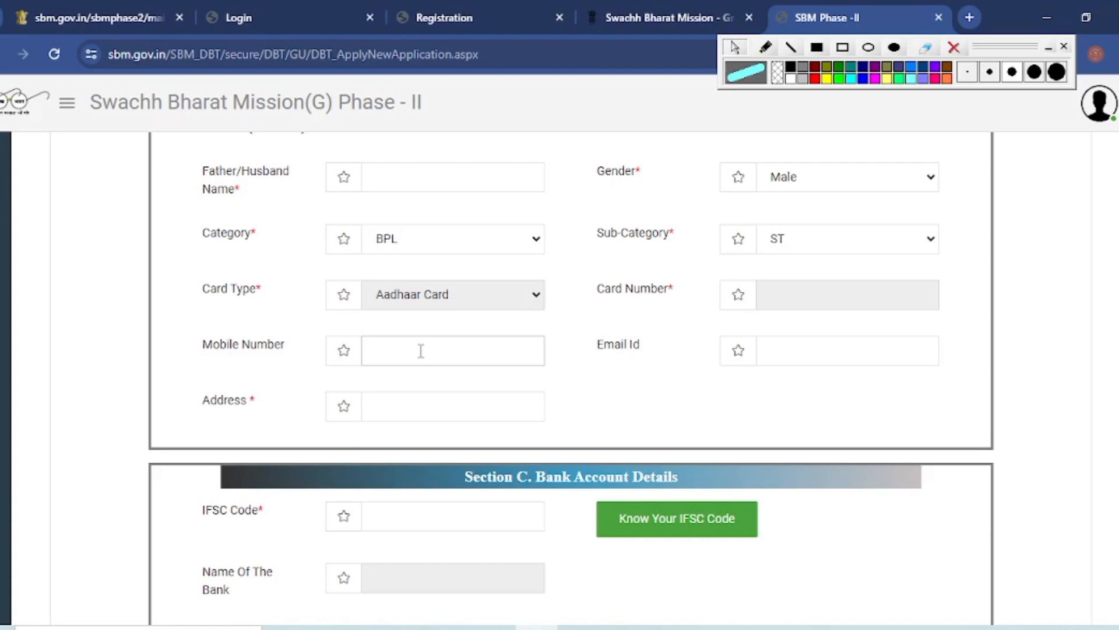
pyautogui.click(775, 349)
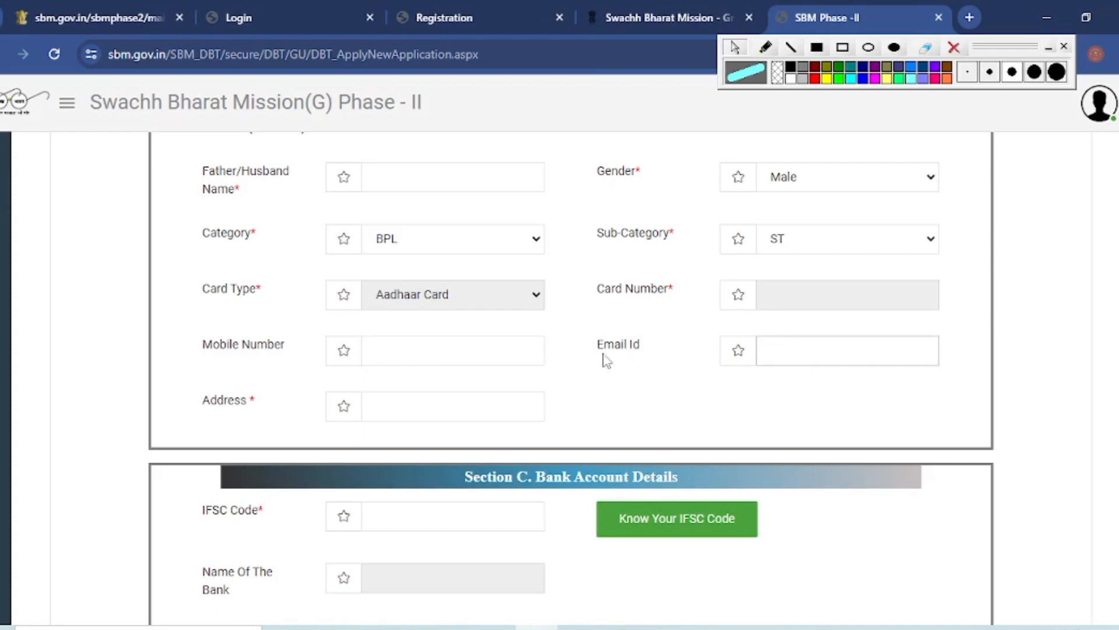
pyautogui.scroll(-1, 455, 359)
pyautogui.click(446, 323)
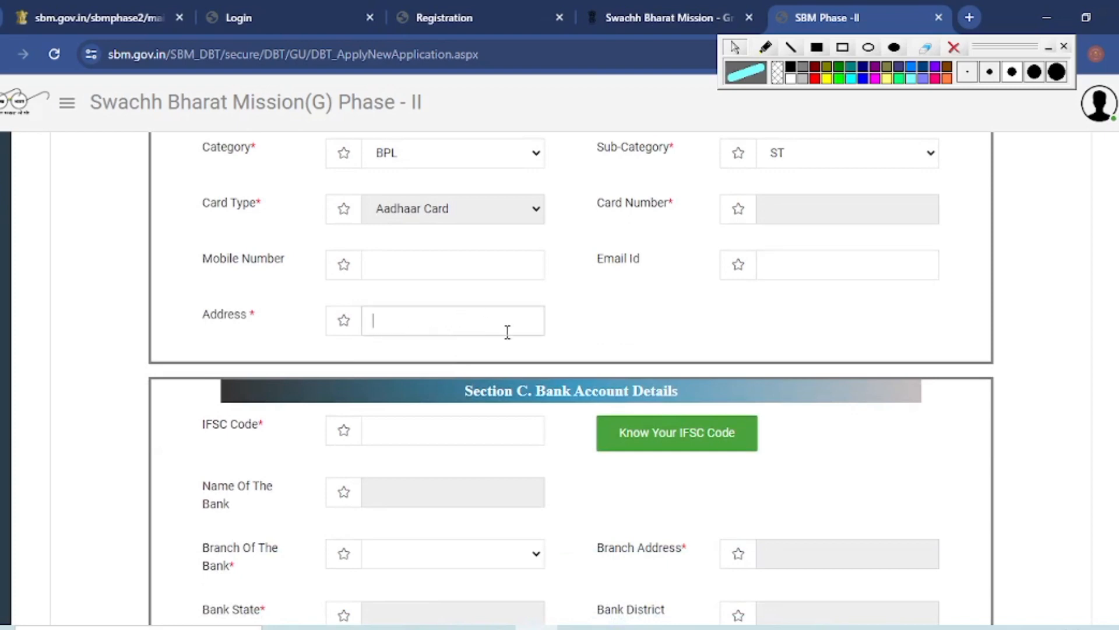
# - Review the IFSC code, bank branch, account number and passbook upload fields in Section C, Bank Account Details
pyautogui.scroll(-2, 507, 332)
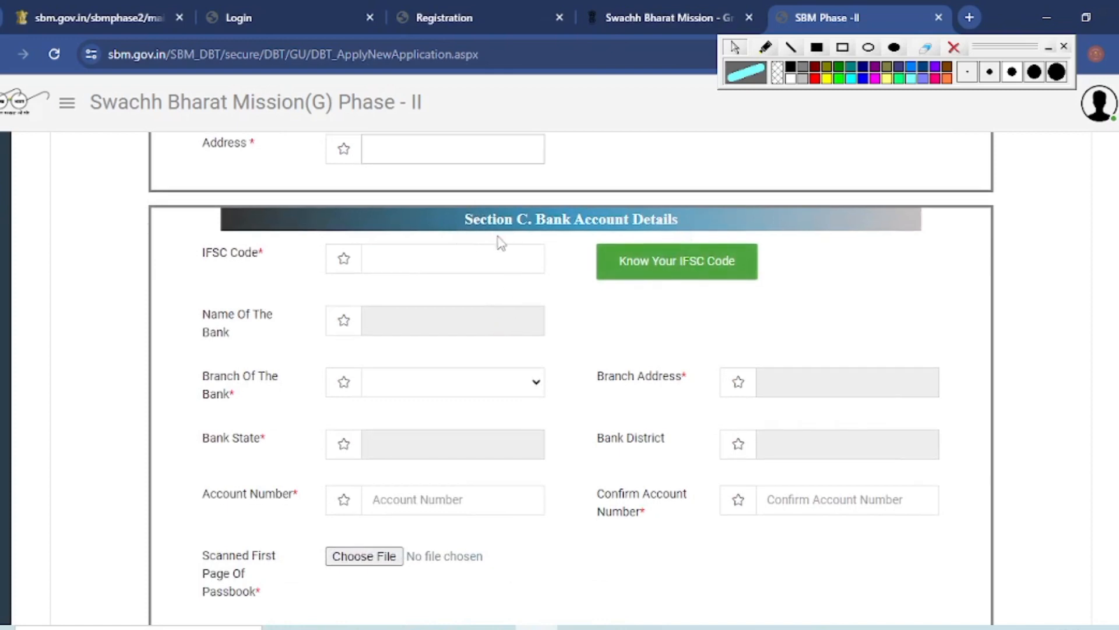
pyautogui.click(434, 260)
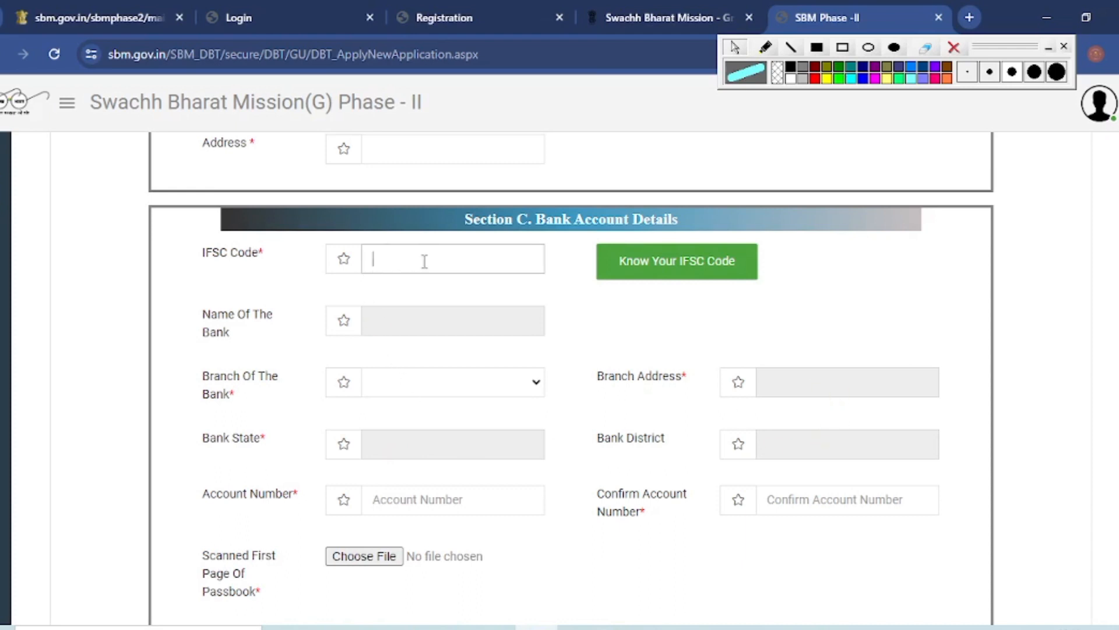
pyautogui.click(530, 388)
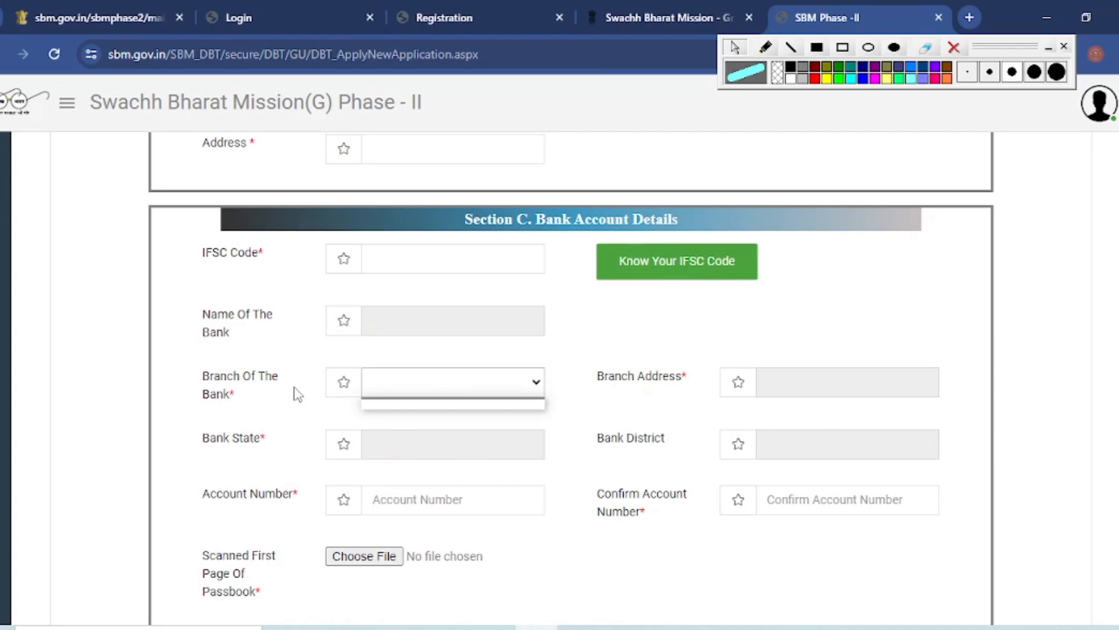
pyautogui.click(445, 482)
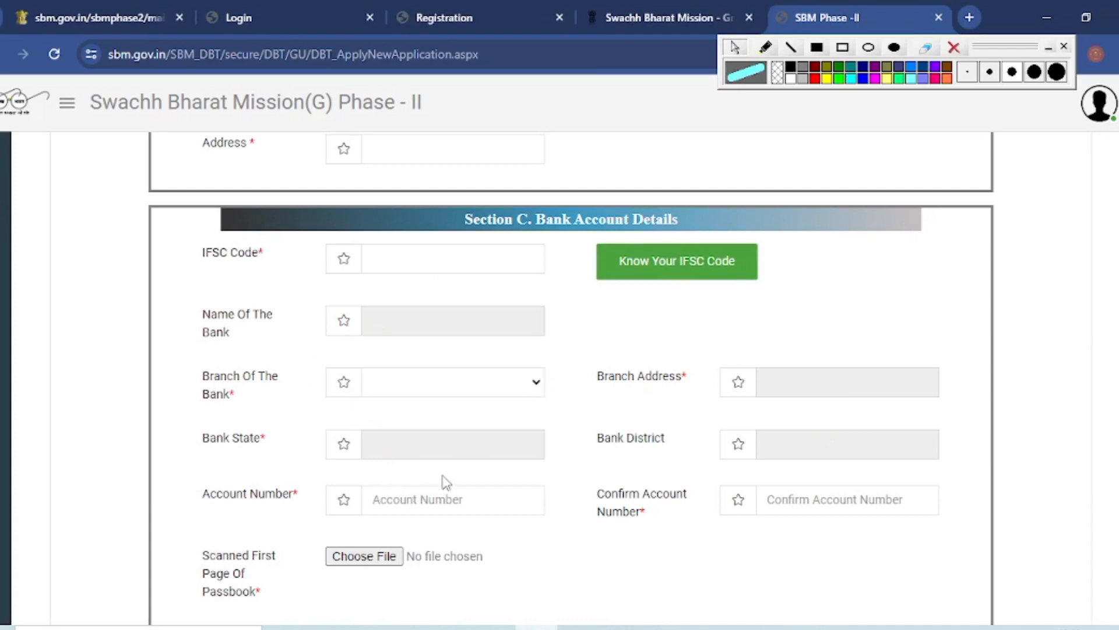
pyautogui.click(433, 500)
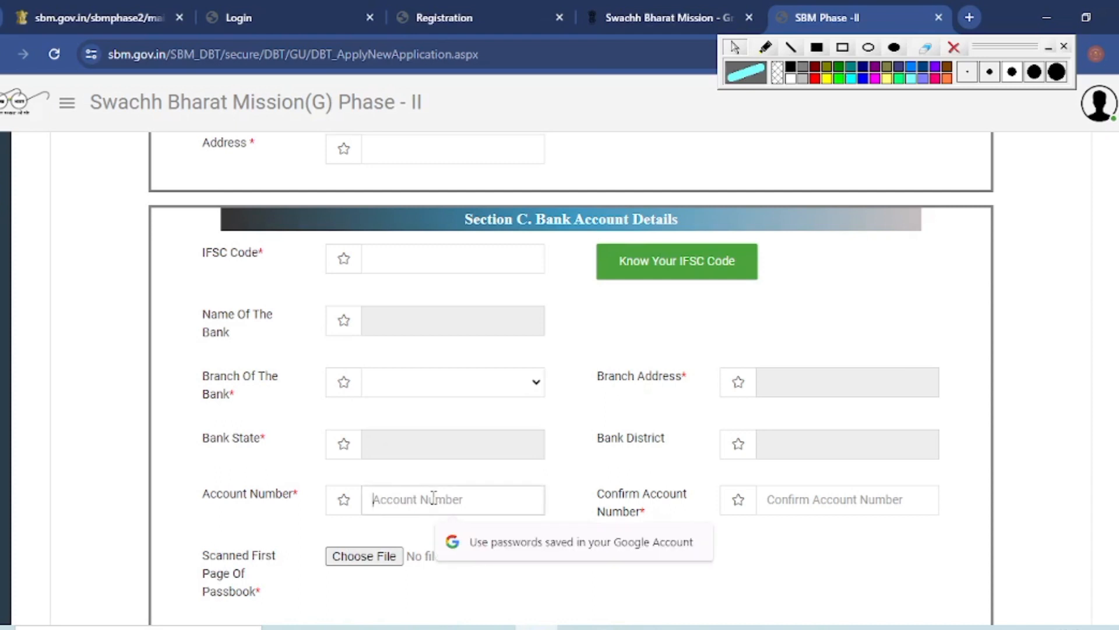
pyautogui.click(807, 497)
pyautogui.scroll(-1, 812, 486)
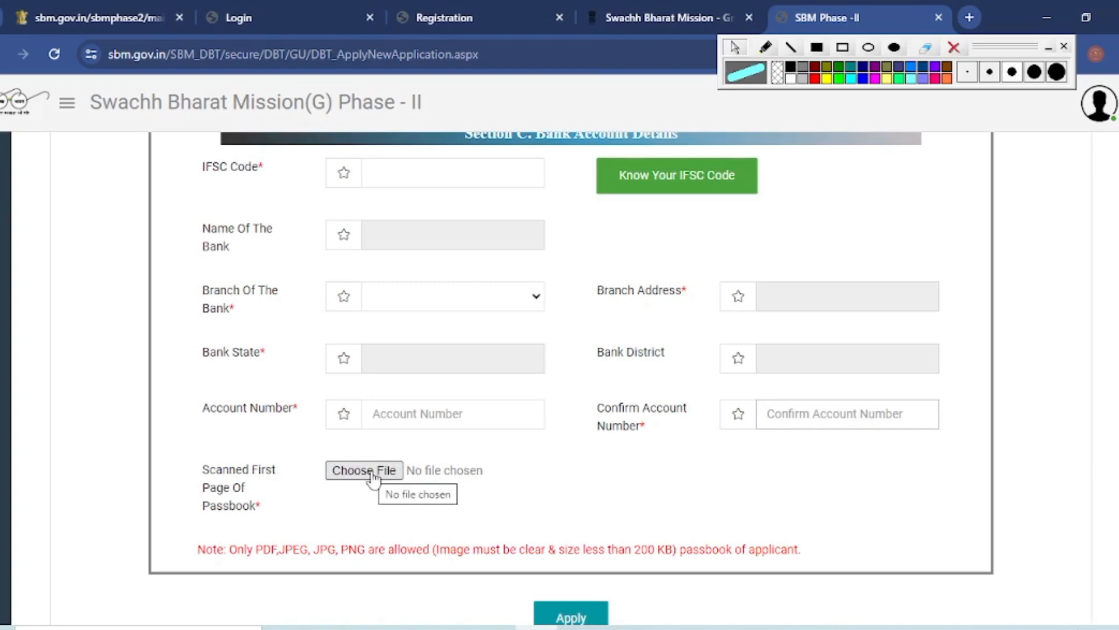
# - Examine the note on allowed file formats and maximum size for the passbook scan, highlighting its key parts
pyautogui.scroll(-4, 638, 488)
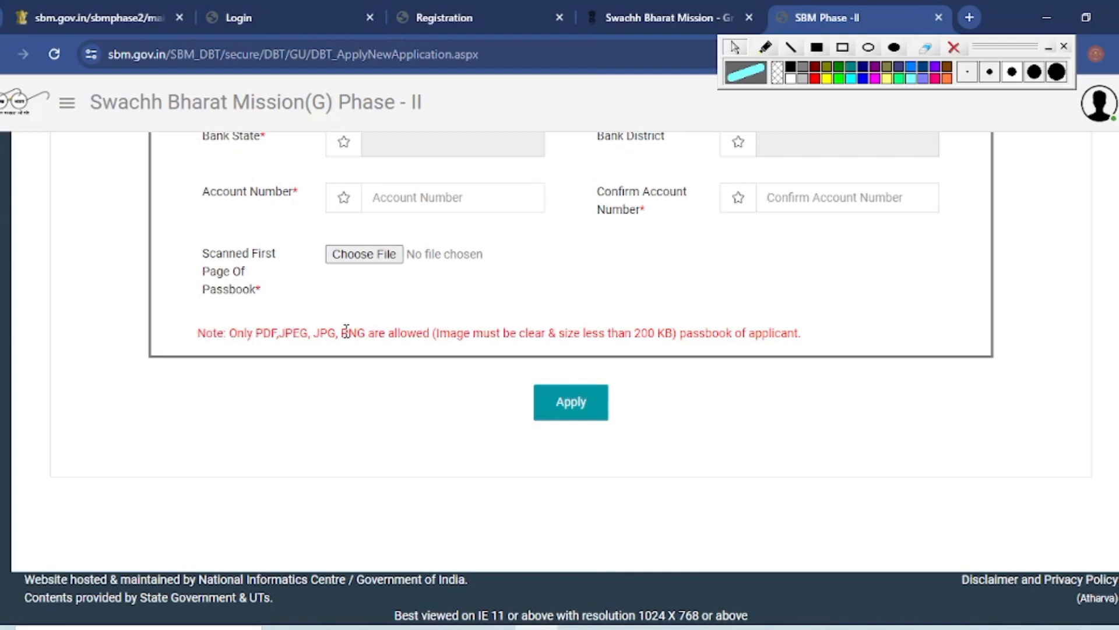
pyautogui.moveTo(230, 332); pyautogui.dragTo(346, 329)
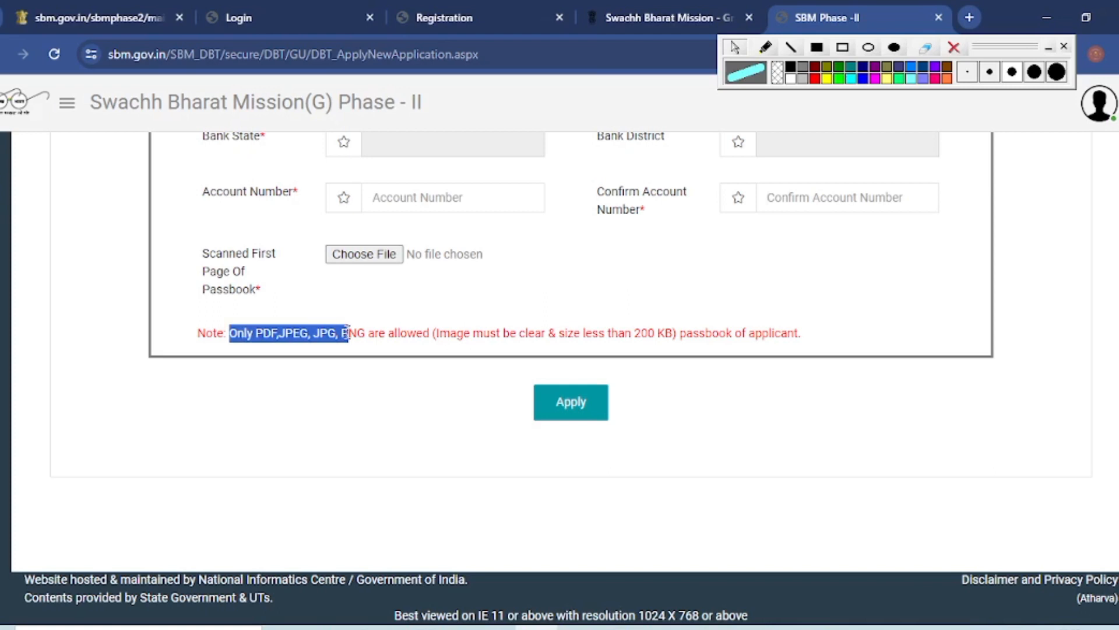
pyautogui.click(370, 332)
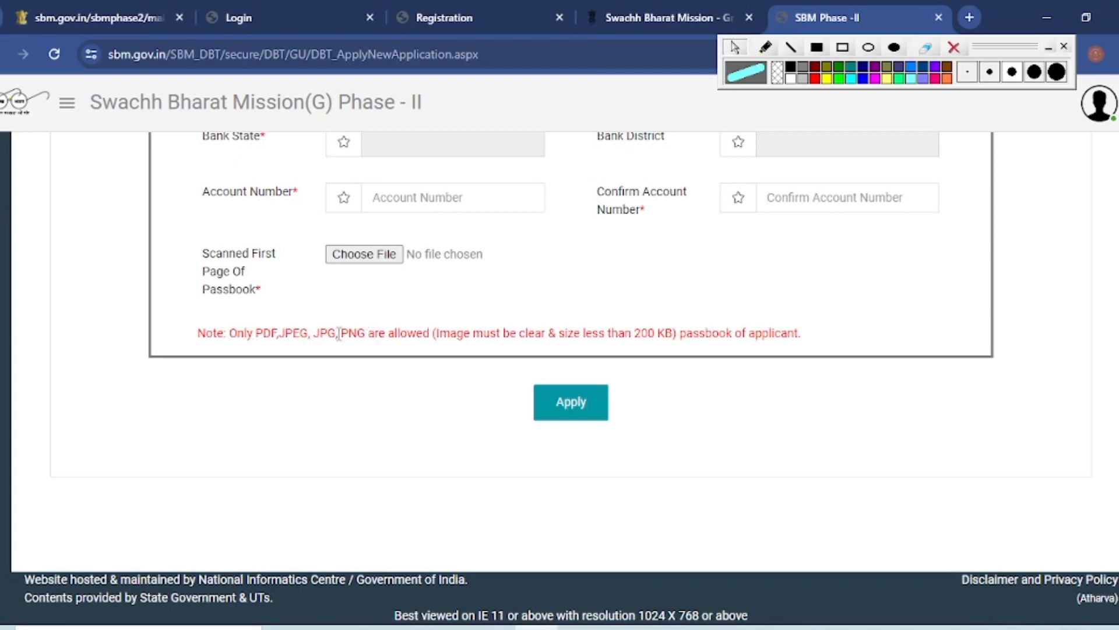
pyautogui.moveTo(236, 331); pyautogui.dragTo(283, 332)
pyautogui.moveTo(357, 333); pyautogui.dragTo(371, 334)
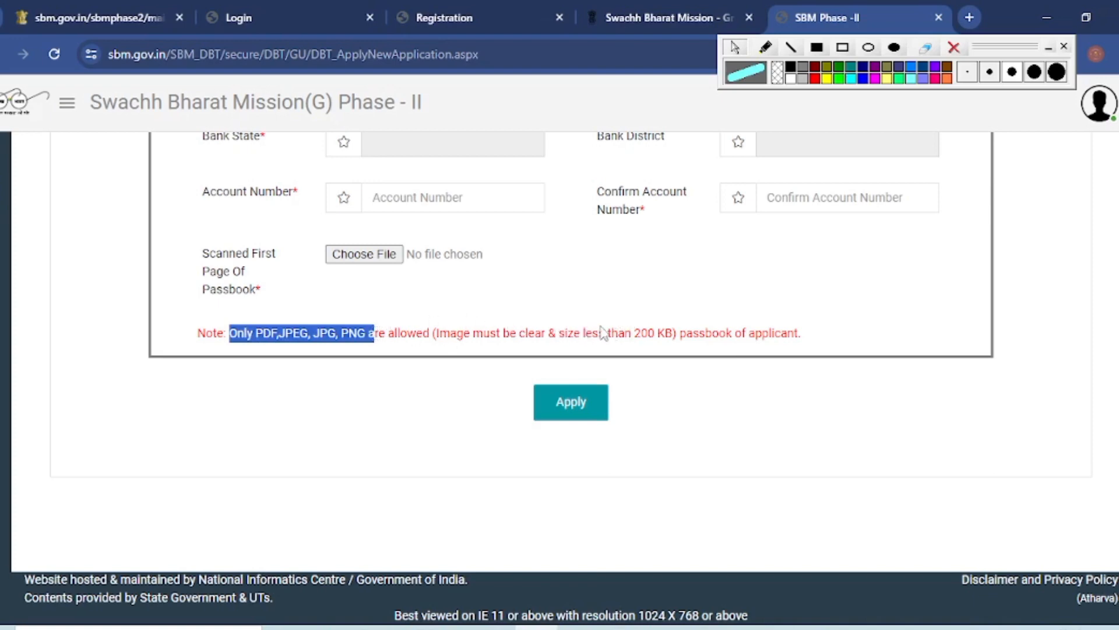
pyautogui.moveTo(613, 331); pyautogui.dragTo(791, 337)
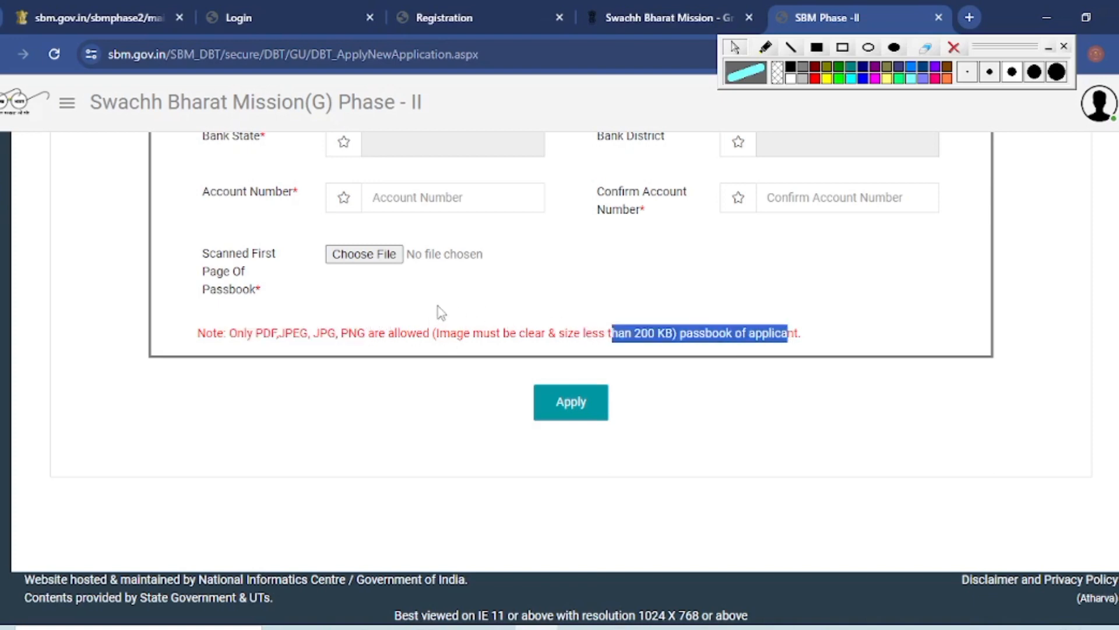
pyautogui.moveTo(254, 333); pyautogui.dragTo(279, 332)
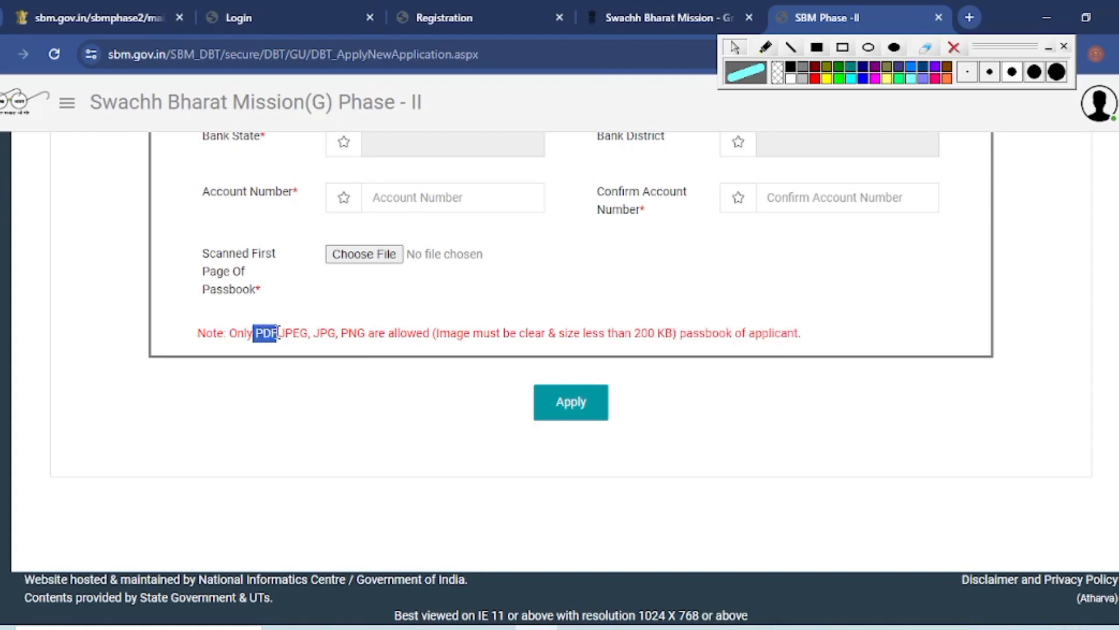
pyautogui.moveTo(626, 332); pyautogui.dragTo(678, 342)
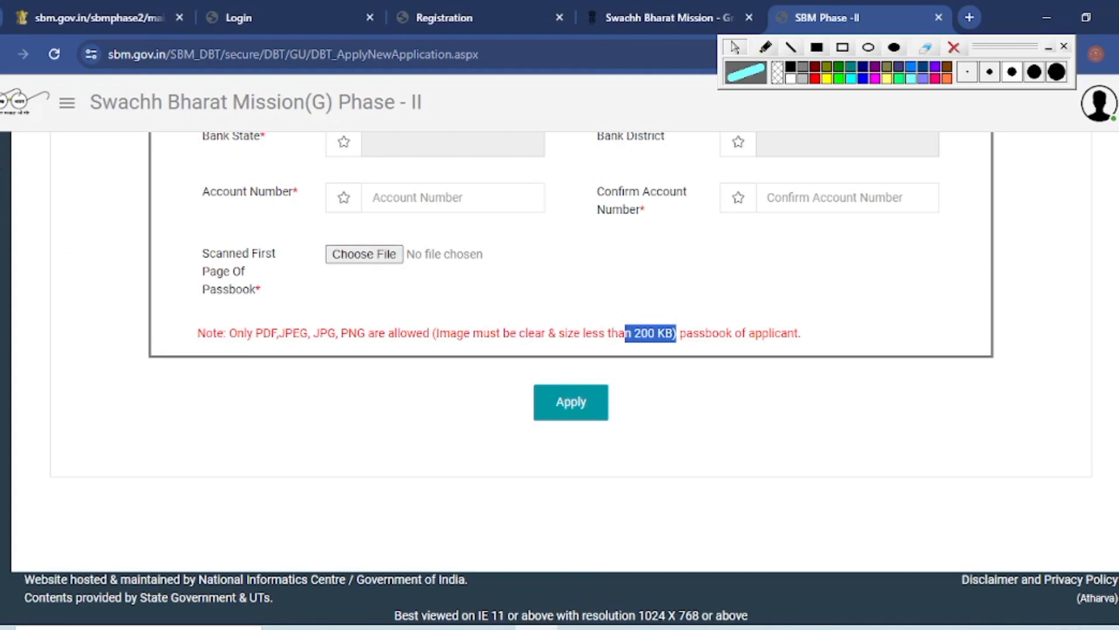
# - View the submitted applications, track the status of the first one and examine the remark on its Maker stage
pyautogui.moveTo(3, 193)
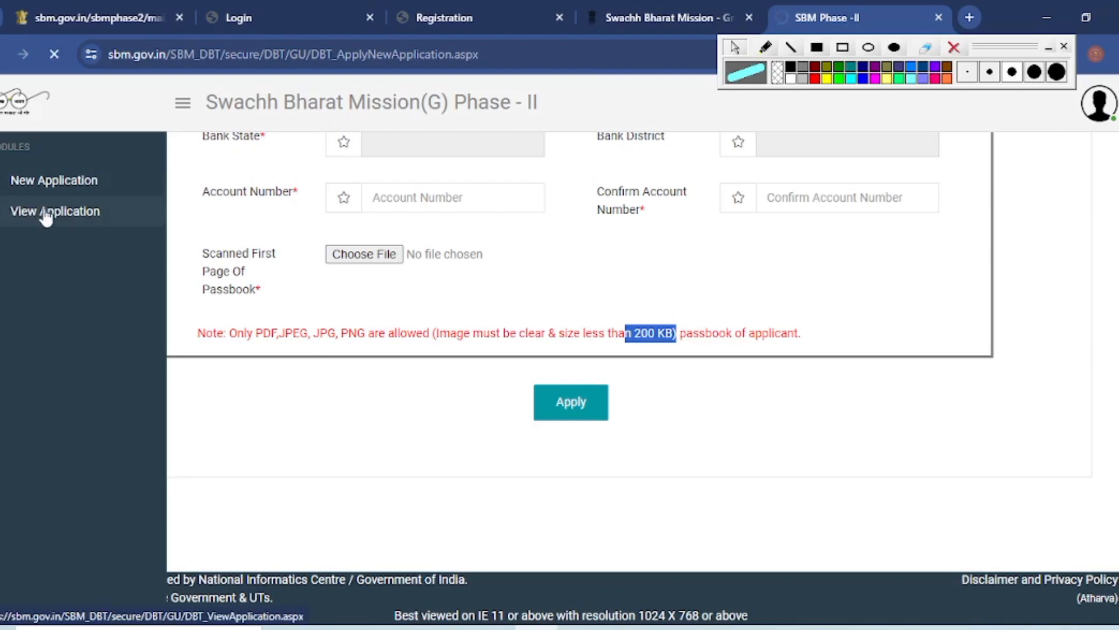
pyautogui.click(80, 215)
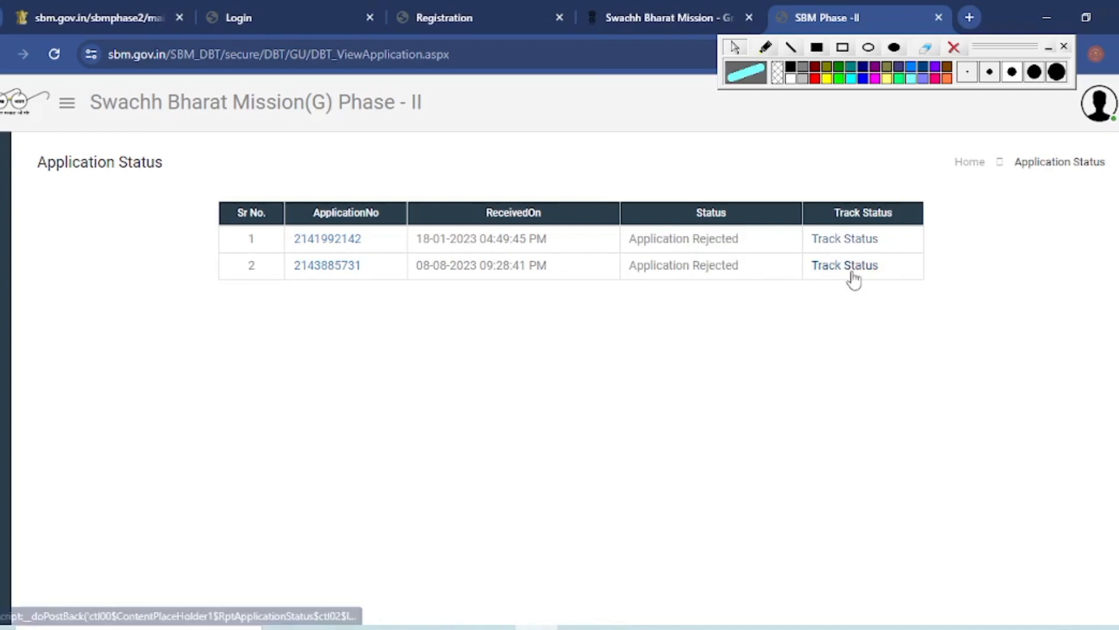
pyautogui.click(859, 244)
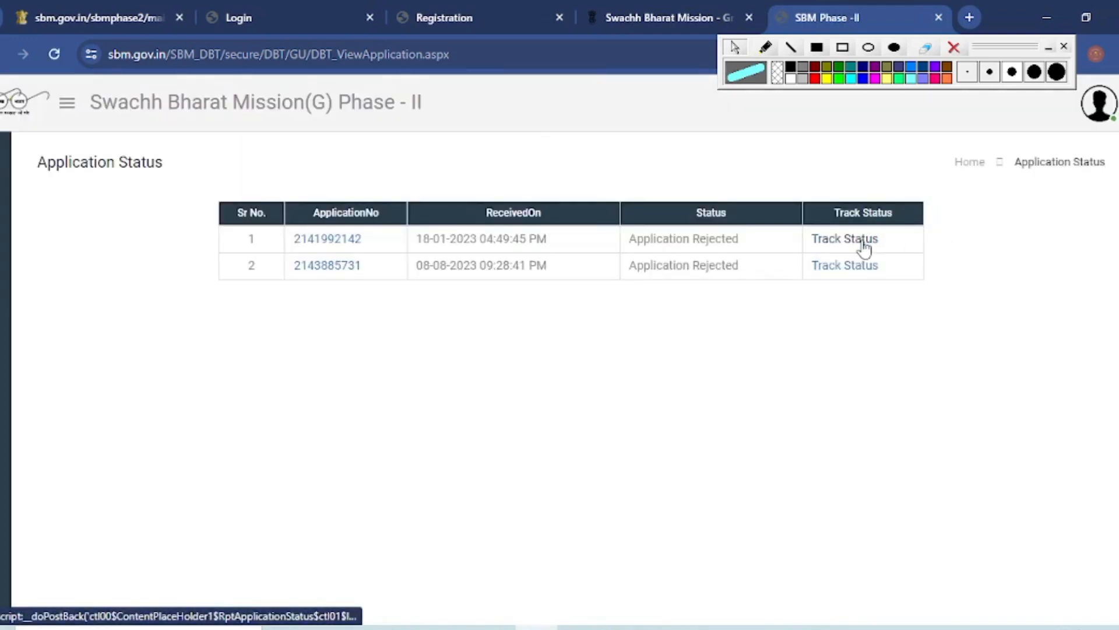
pyautogui.click(864, 248)
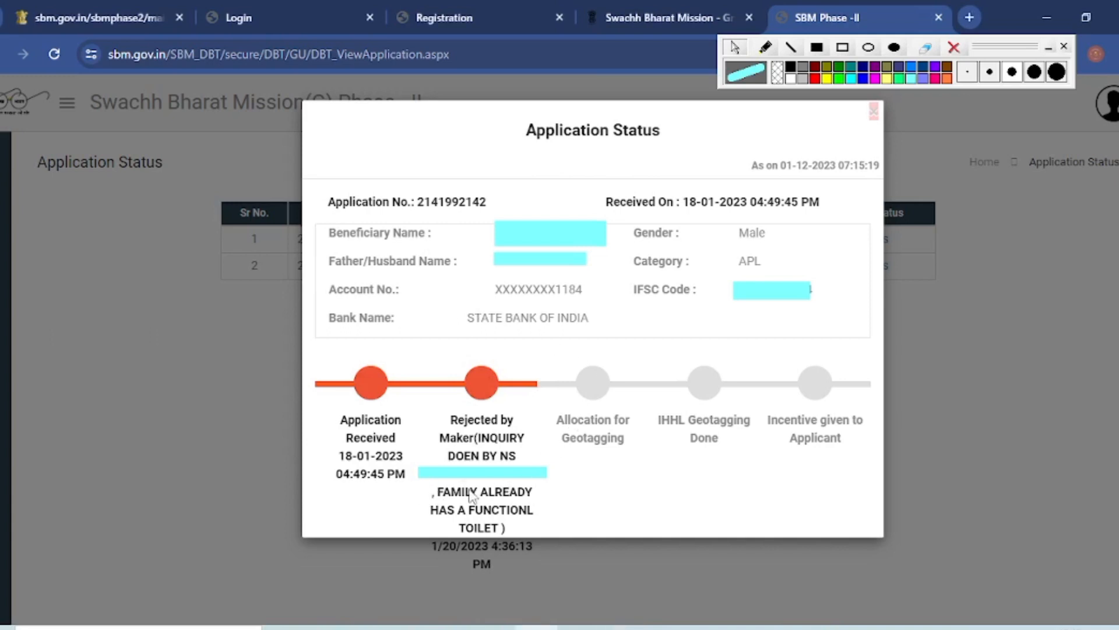
pyautogui.moveTo(431, 495); pyautogui.dragTo(546, 496)
pyautogui.click(558, 503)
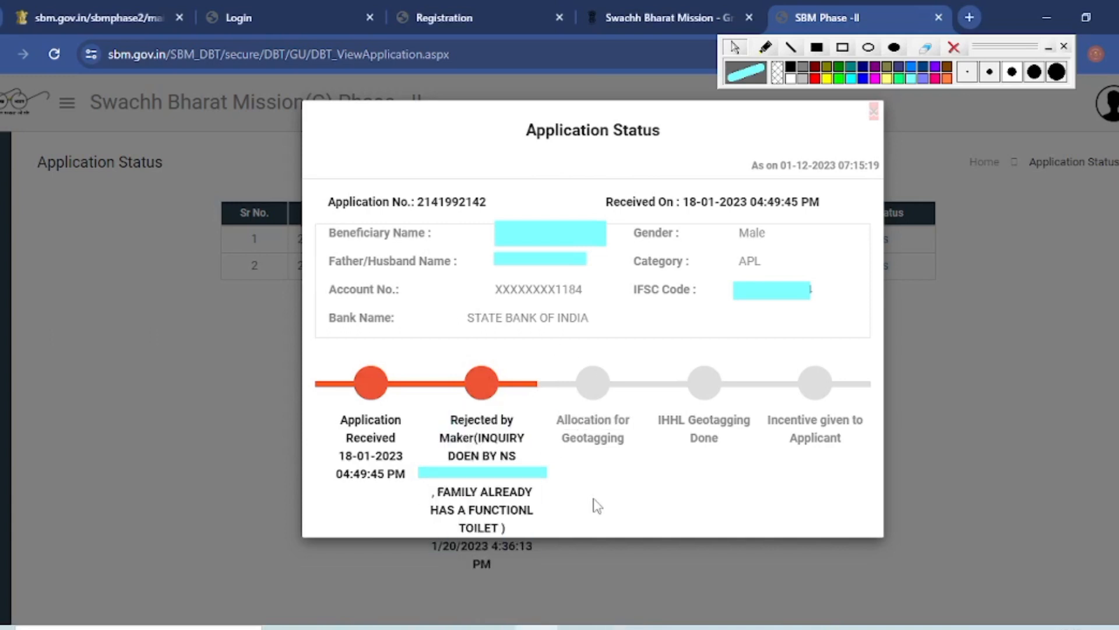